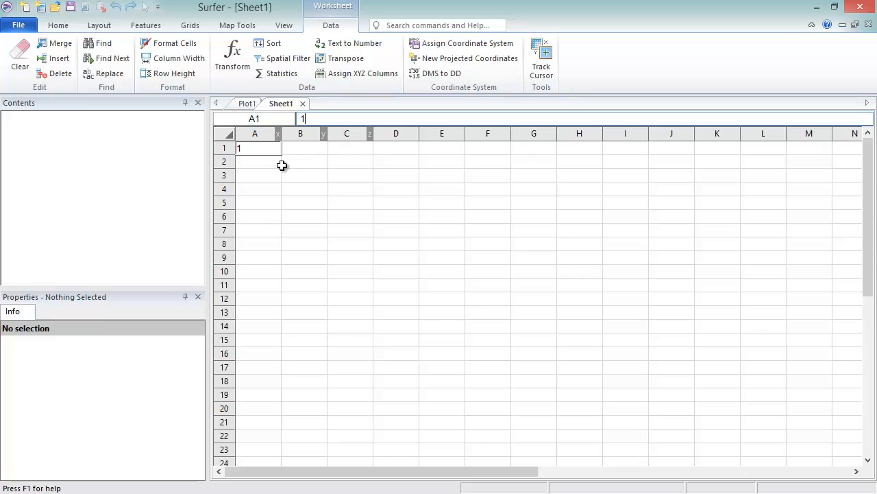
# Merge the data from Sample1.dat into the worksheet, starting at cell A2.
pyautogui.click(274, 162)
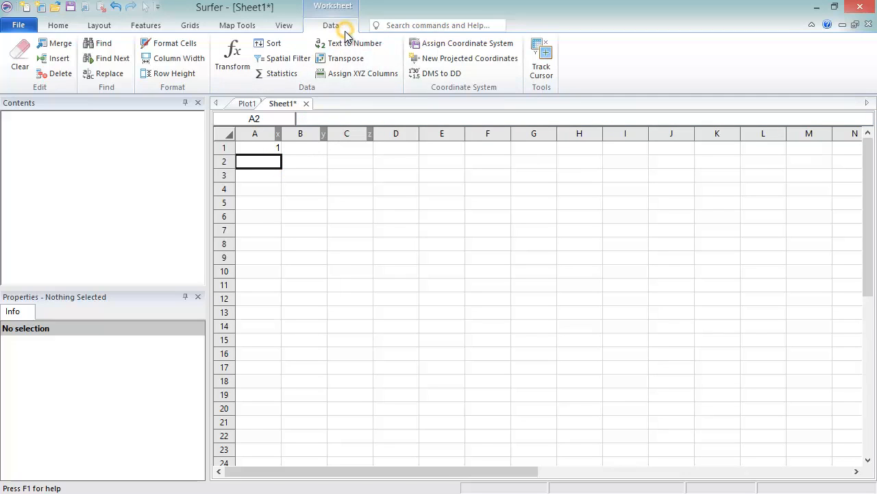
pyautogui.click(66, 43)
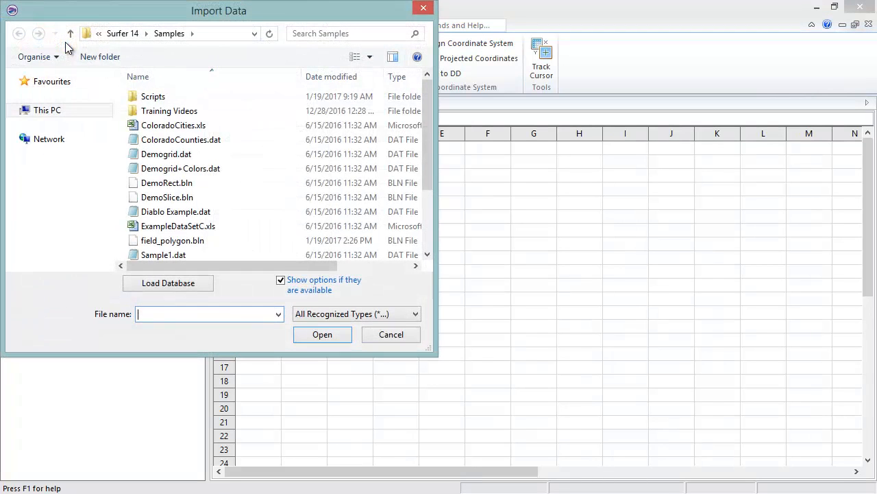
pyautogui.click(247, 249)
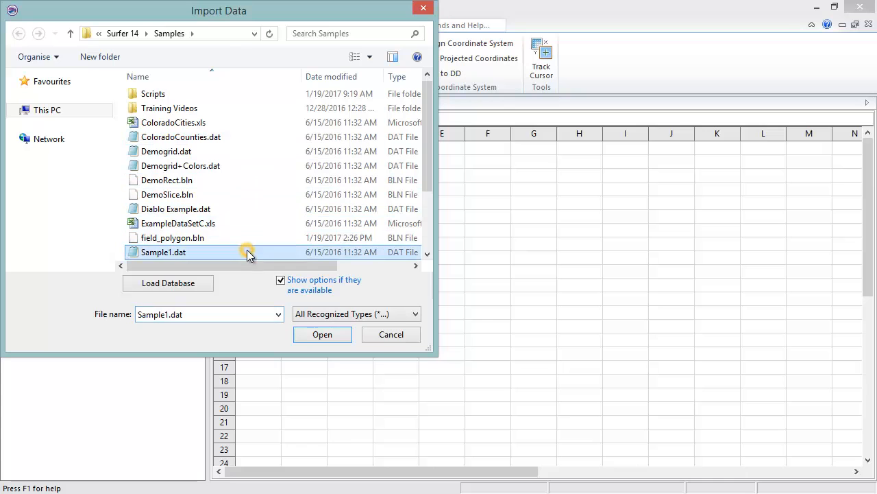
pyautogui.click(321, 334)
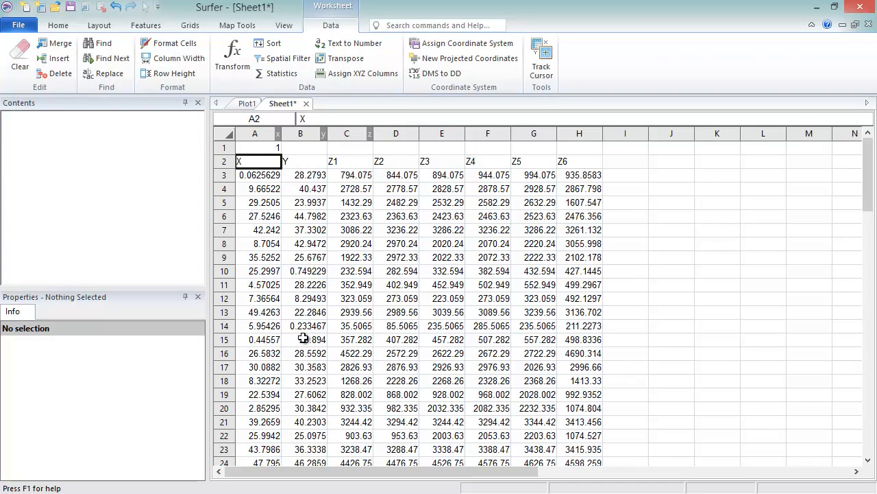
# Close Sheet1 without saving its changes and open Diablo Example.dat from the Samples folder.
pyautogui.click(306, 103)
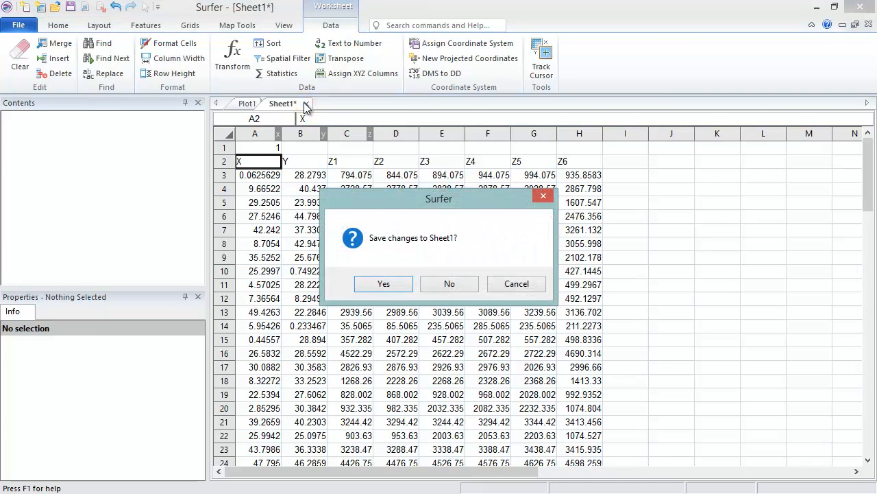
pyautogui.click(450, 284)
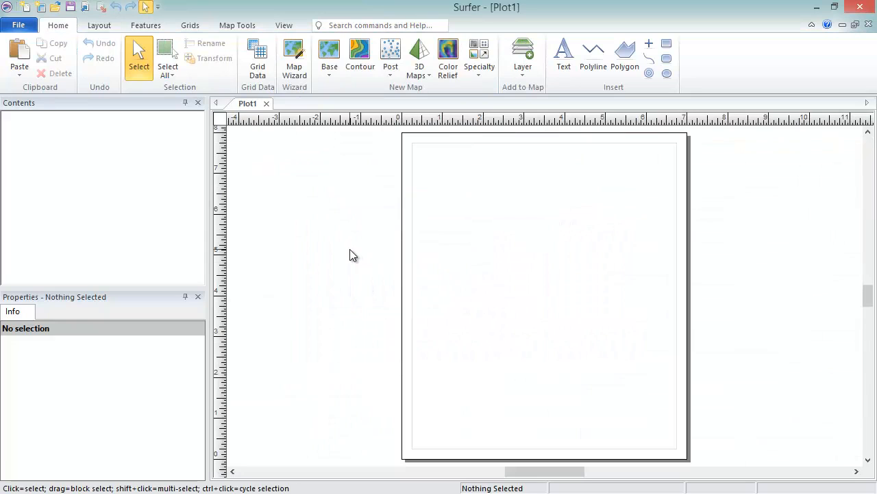
pyautogui.click(32, 29)
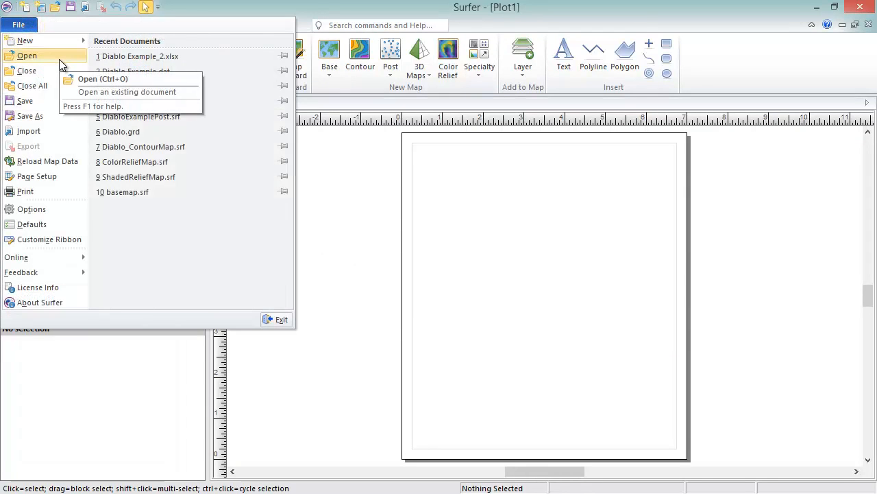
pyautogui.click(59, 60)
pyautogui.moveTo(427, 108); pyautogui.dragTo(428, 139)
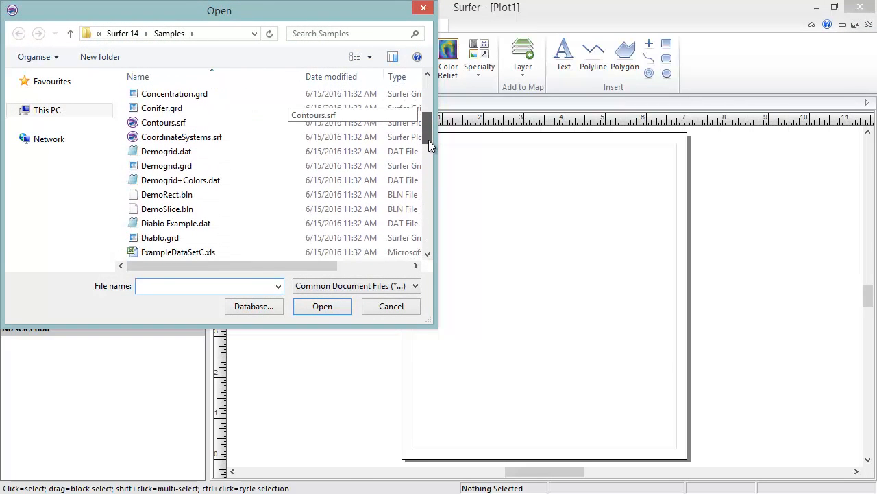
pyautogui.click(292, 222)
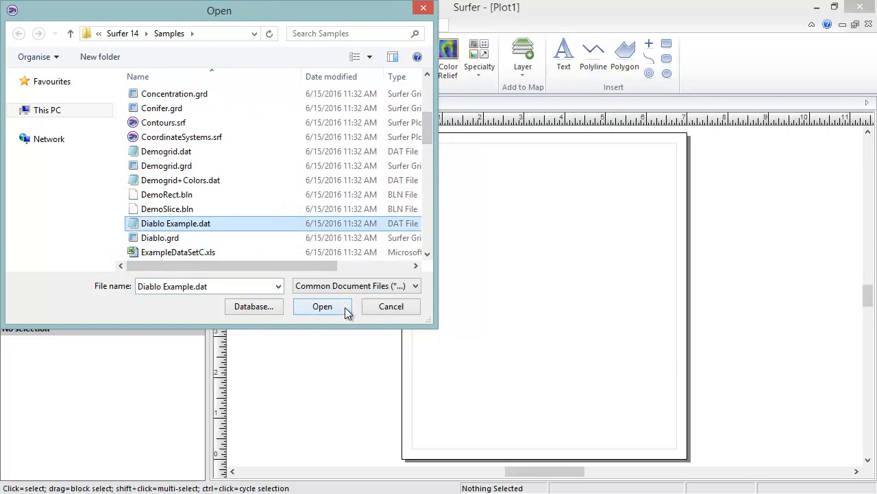
pyautogui.click(322, 306)
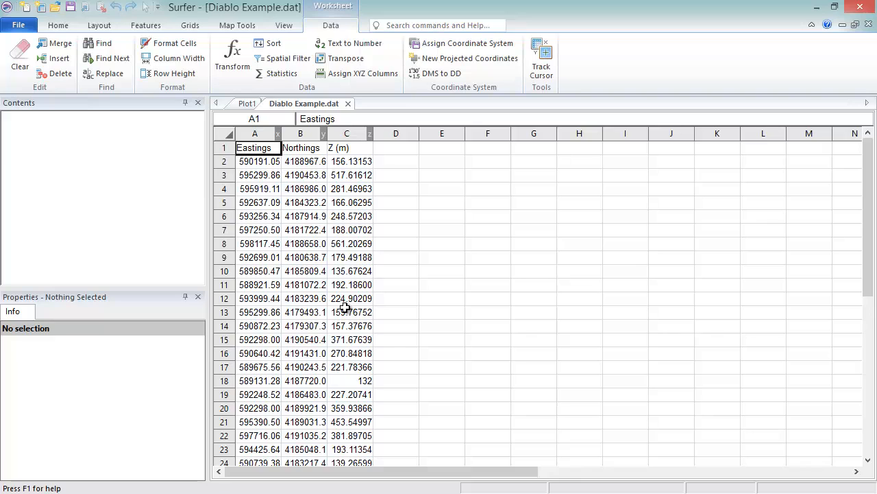
# Widen columns A to C of the worksheet so their full coordinate and elevation values fit.
pyautogui.click(67, 32)
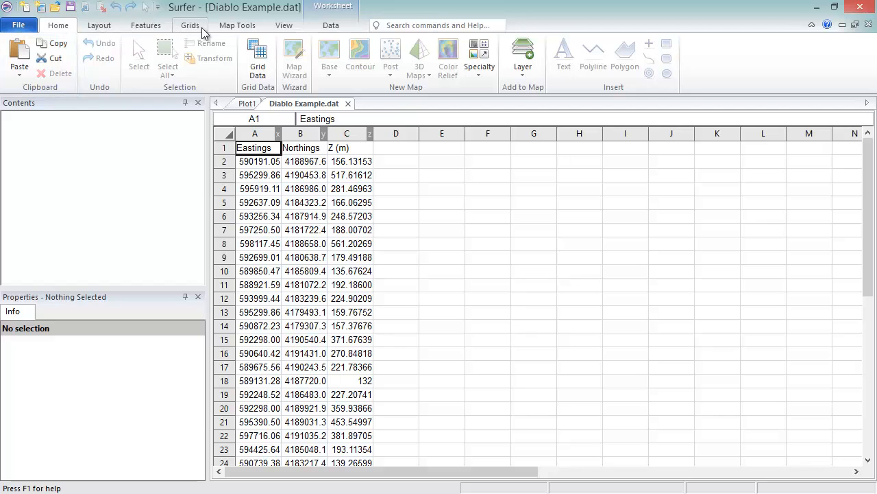
pyautogui.click(332, 26)
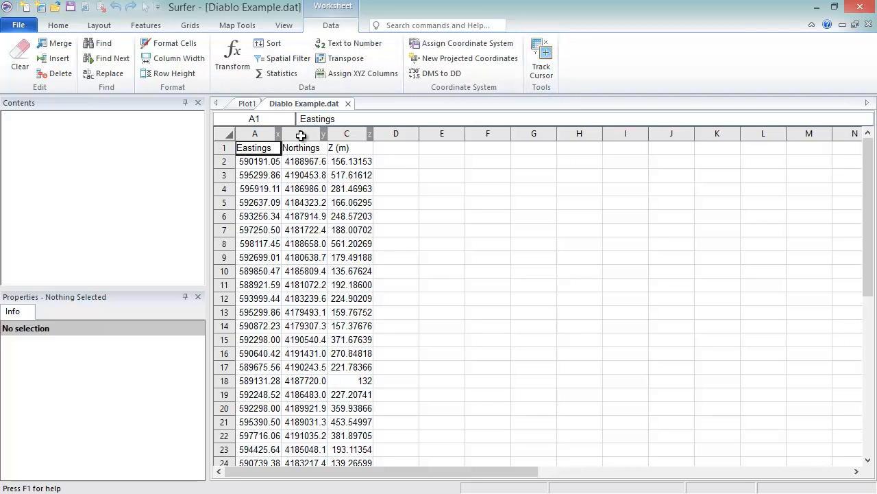
pyautogui.moveTo(281, 133); pyautogui.dragTo(507, 134)
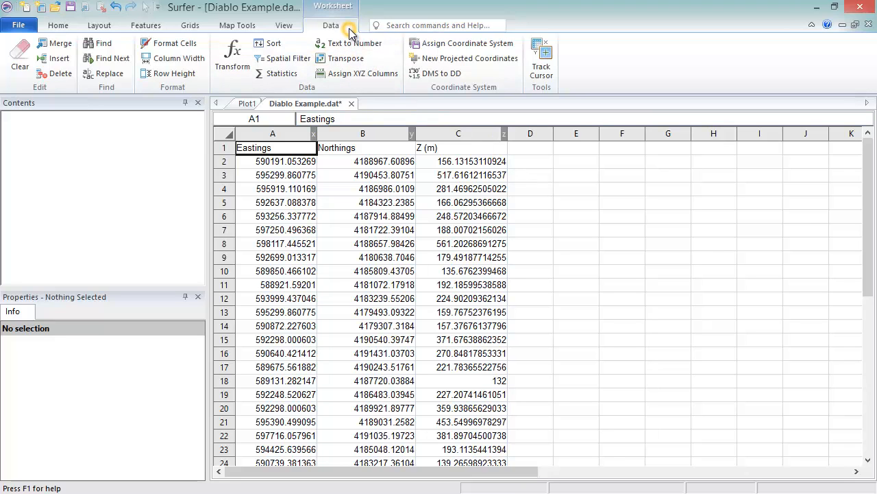
# Start a data Transform using column variables and look at the list of available functions.
pyautogui.click(233, 58)
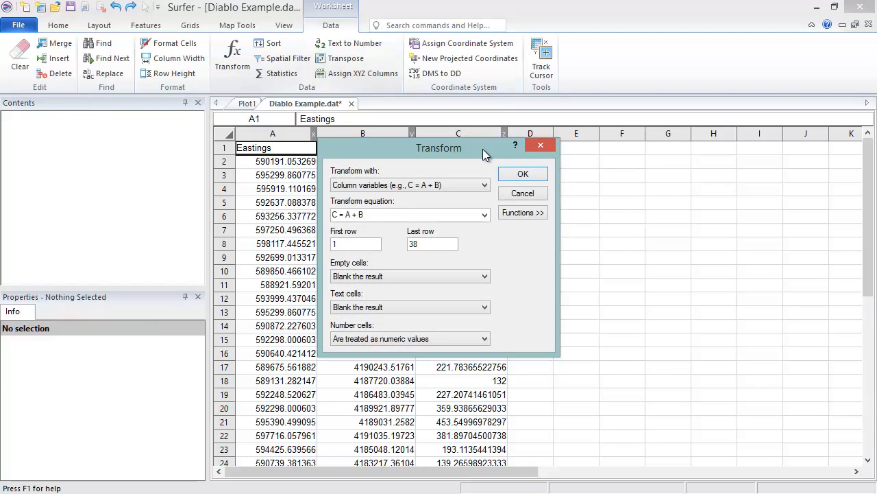
pyautogui.click(485, 185)
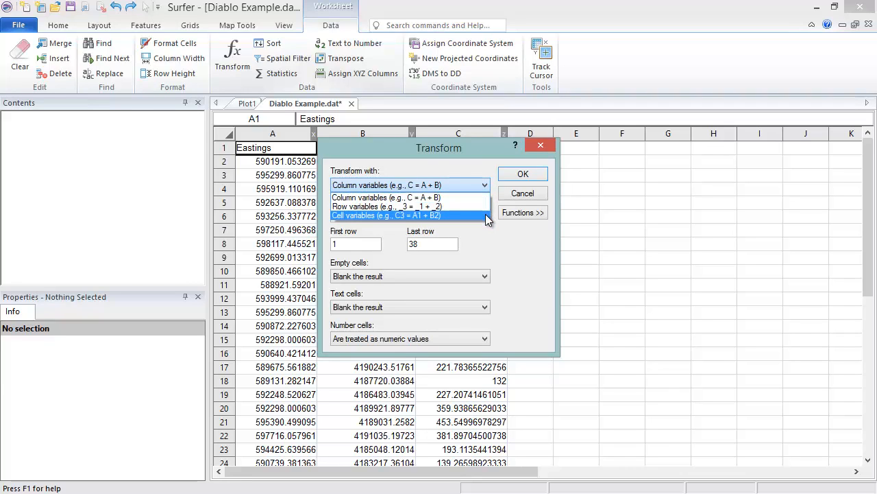
pyautogui.click(488, 198)
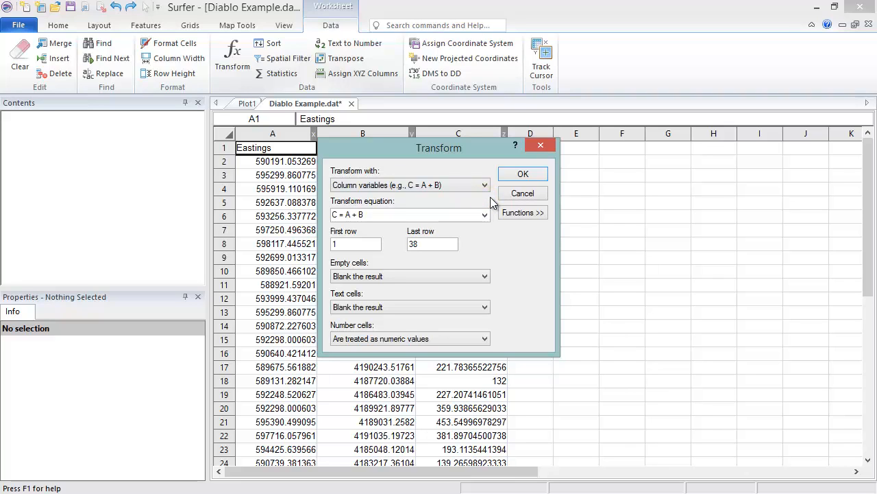
pyautogui.click(529, 214)
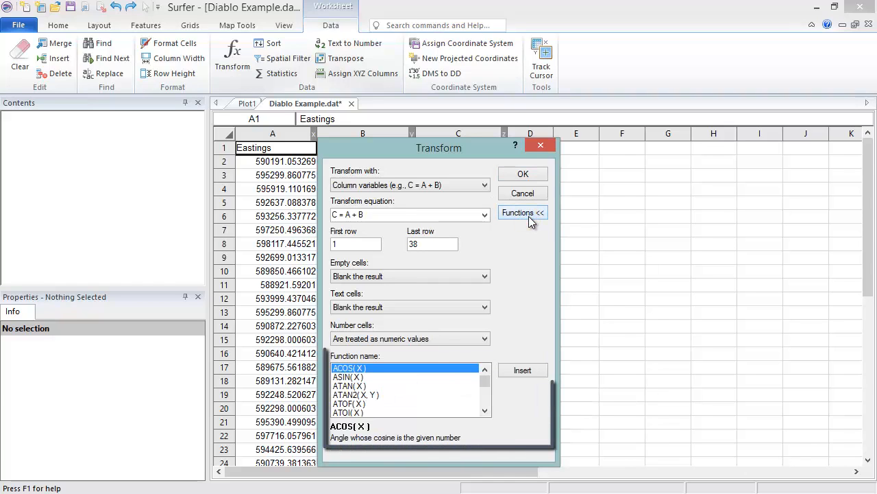
pyautogui.click(529, 214)
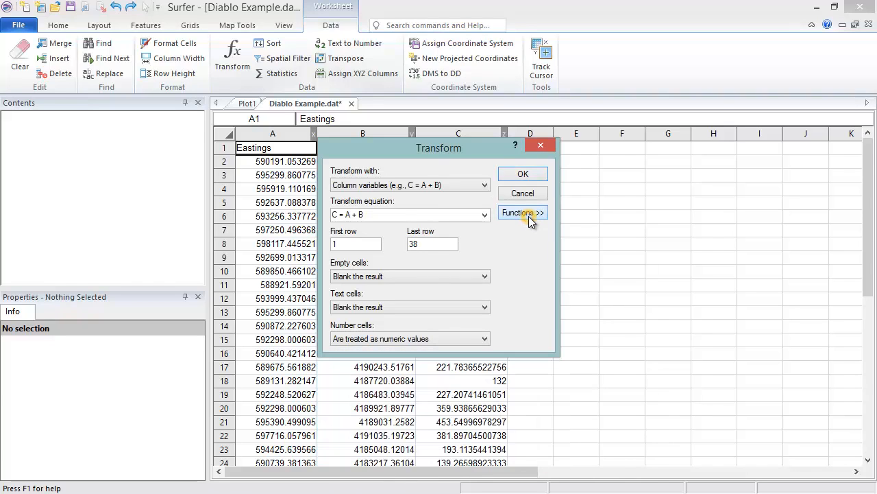
# Set the transform equation to D=C*3.28084 and the first row to 2.
pyautogui.click(451, 214)
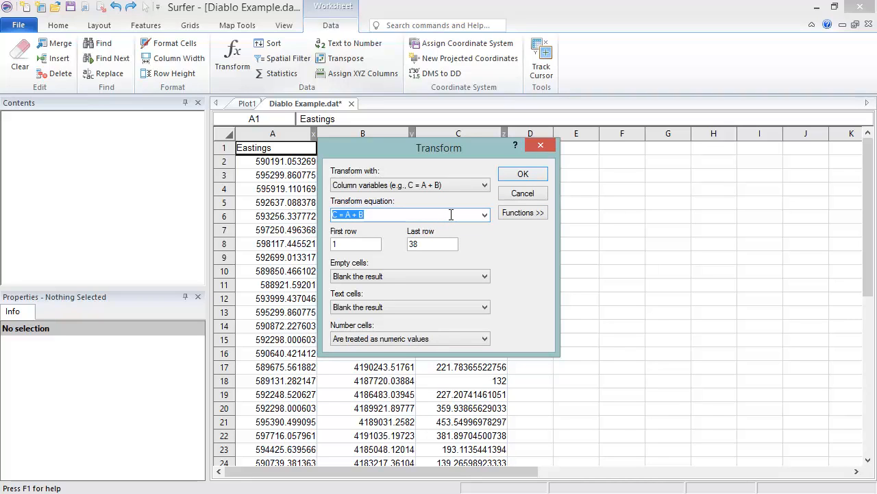
pyautogui.write('D=C*3.28084')
pyautogui.click(364, 244)
pyautogui.press('BackSpace')
pyautogui.write('2')
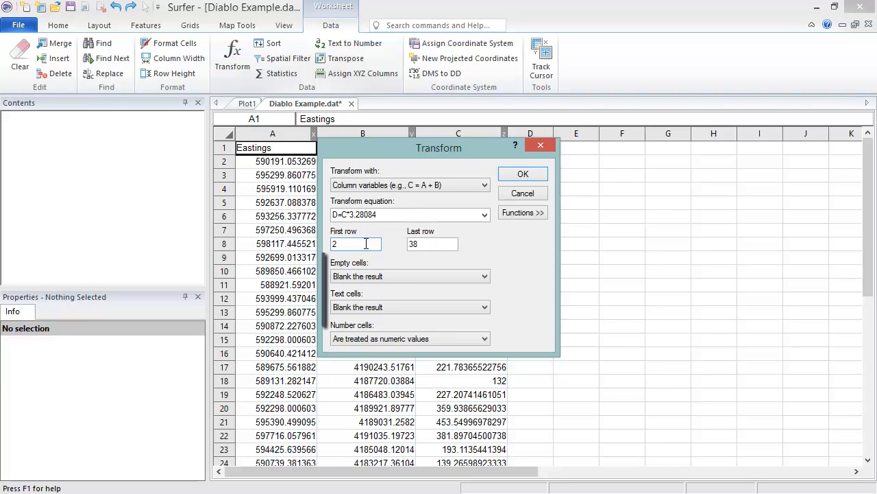
# Review the transform's empty, text and number cell options, keep the defaults and run the transform.
pyautogui.click(483, 277)
pyautogui.click(484, 279)
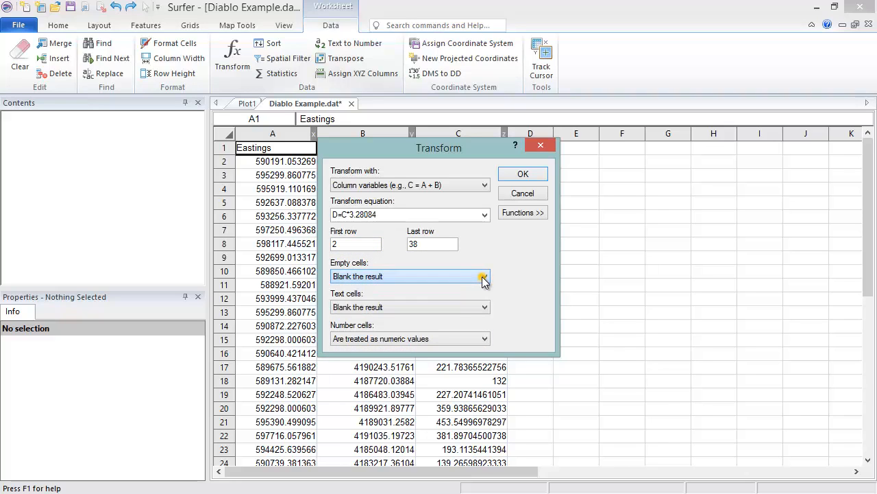
pyautogui.click(485, 308)
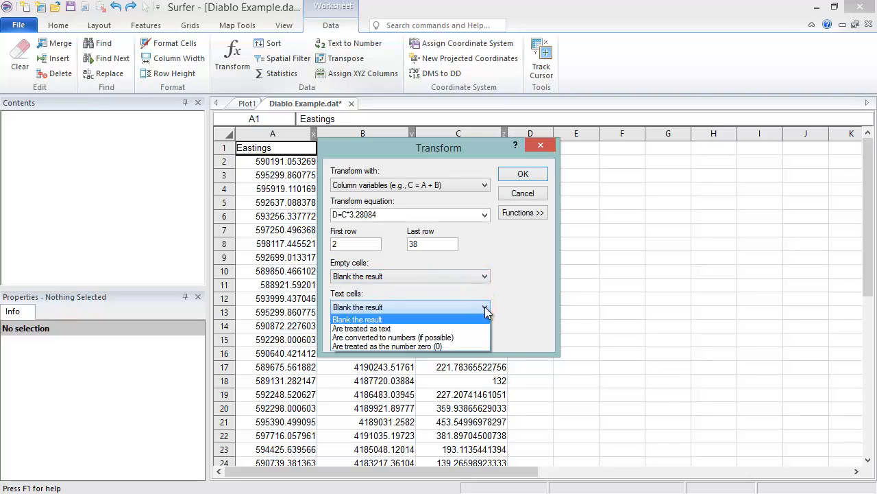
pyautogui.click(485, 310)
pyautogui.click(486, 339)
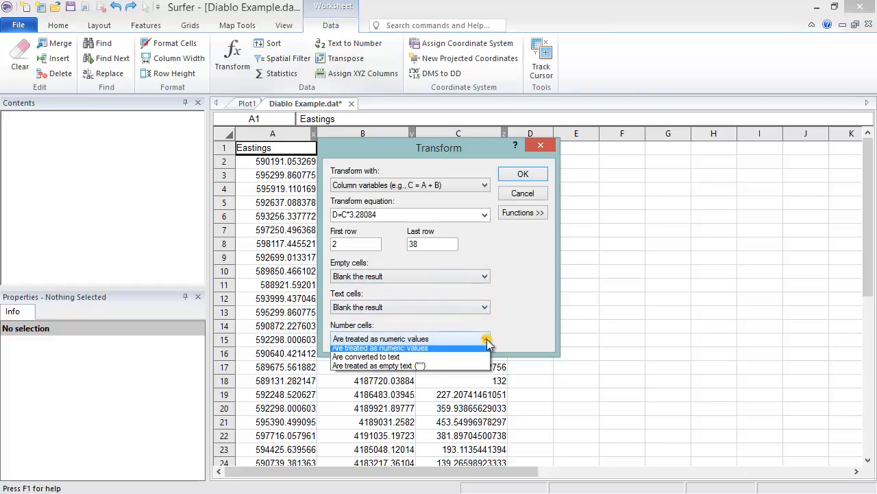
pyautogui.click(486, 338)
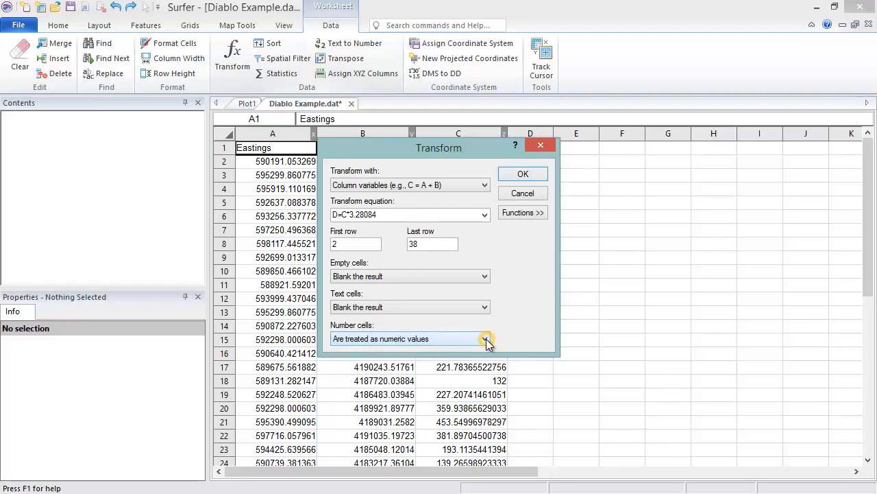
pyautogui.click(537, 175)
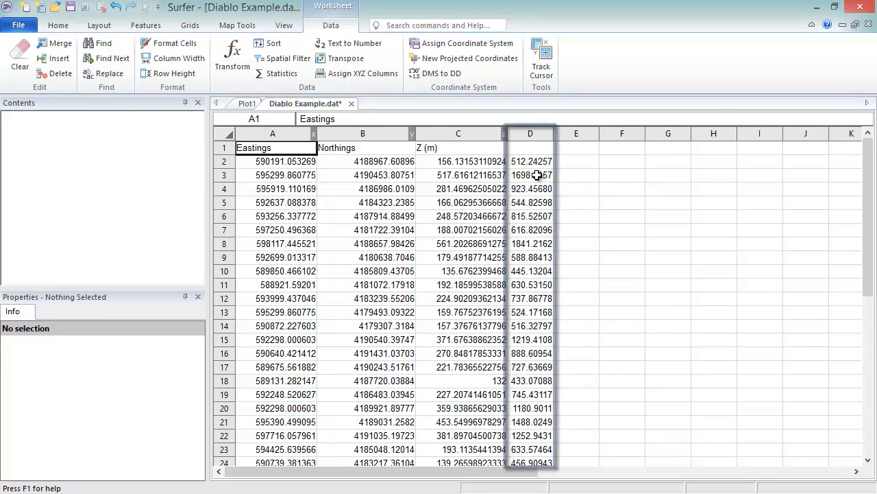
# Enter the header "Z (ft)" in cell D1 above the converted elevations.
pyautogui.click(535, 148)
pyautogui.write('Z (ft)')
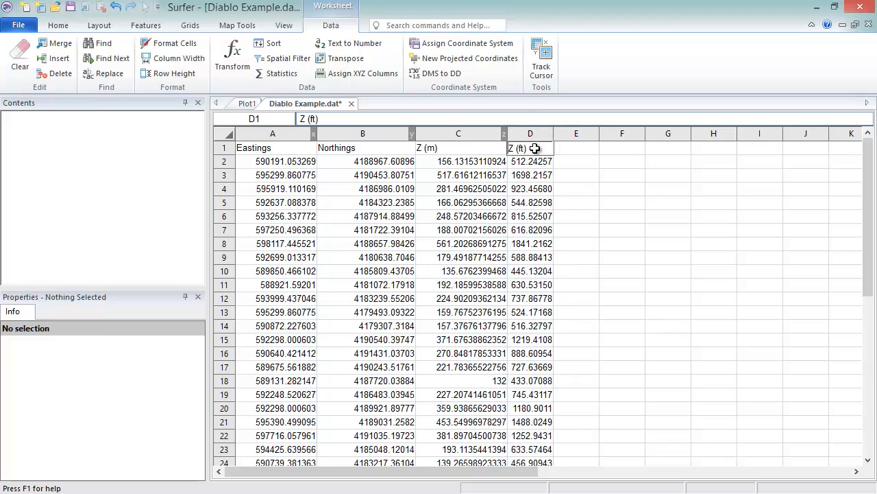
pyautogui.press('Return')
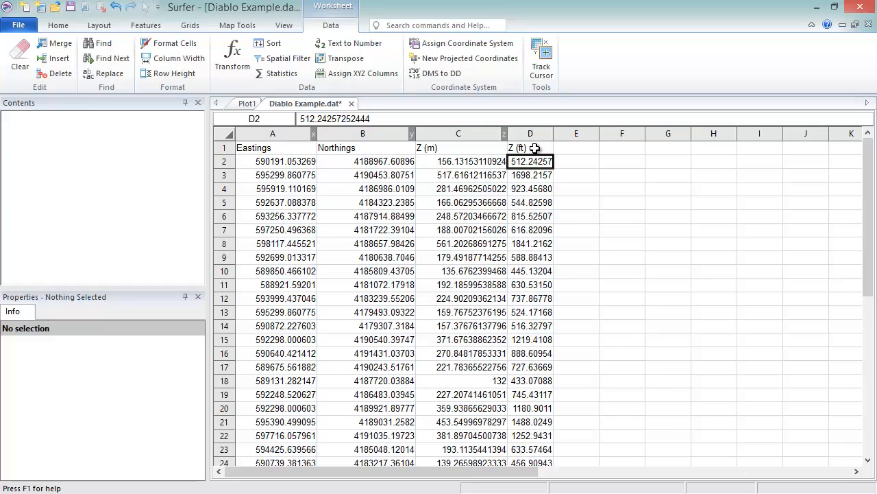
# Start a Spatial Filter on the worksheet data and keep only the First of any duplicate points.
pyautogui.click(355, 28)
pyautogui.click(302, 61)
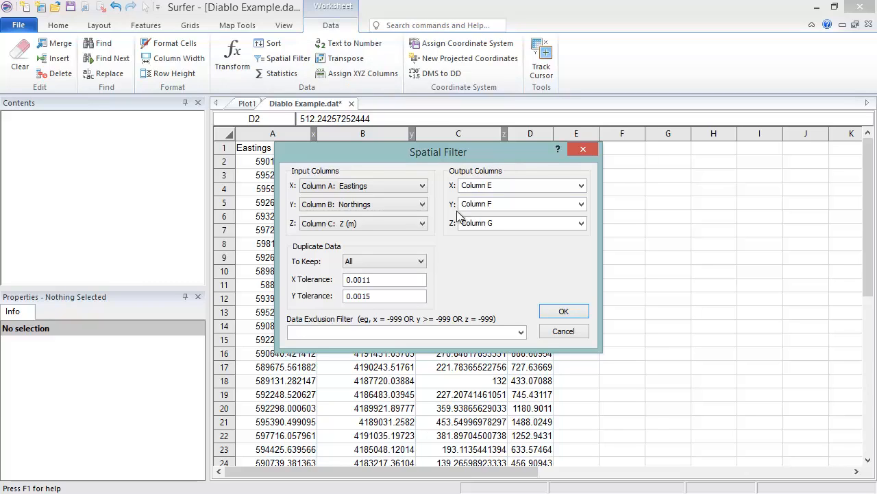
pyautogui.click(422, 261)
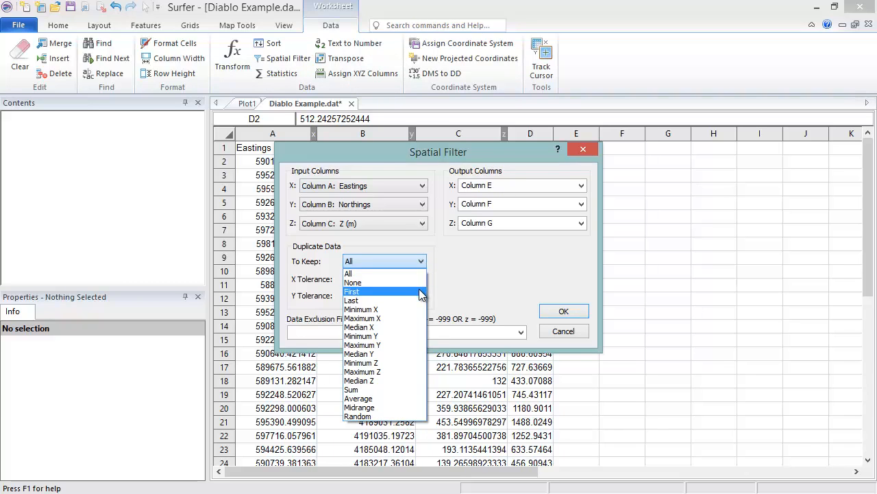
pyautogui.click(420, 292)
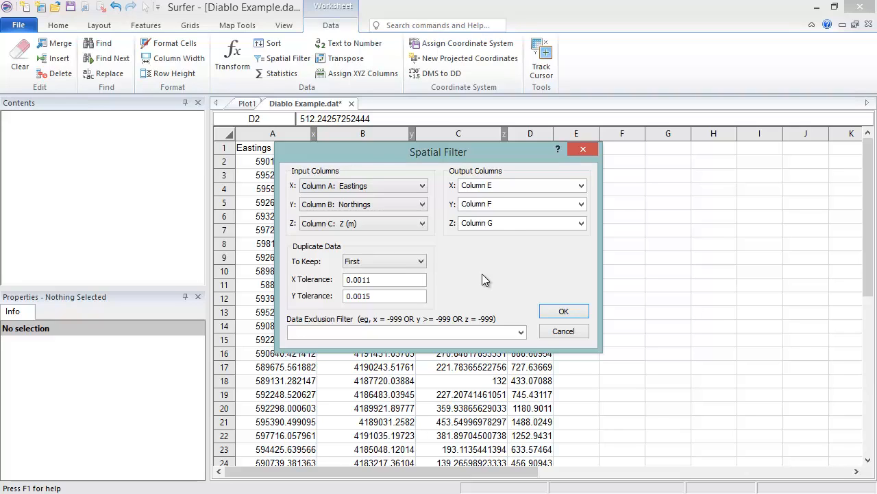
# Use Column D: Z (ft) as the filter's Z input, exclude data with Z>=1000, and run the filter.
pyautogui.click(423, 223)
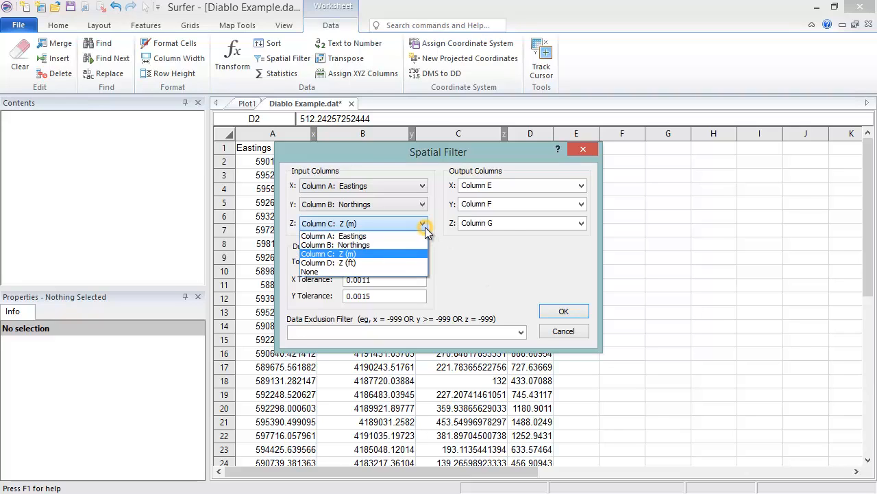
pyautogui.click(422, 263)
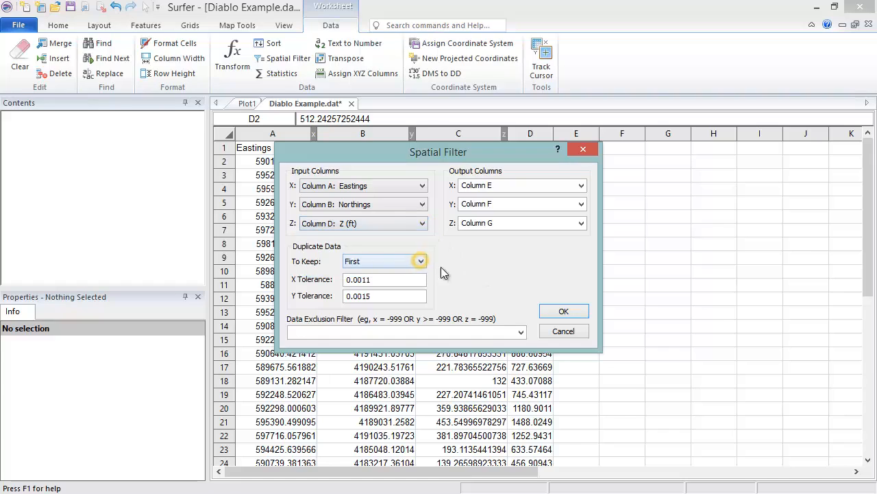
pyautogui.click(454, 332)
pyautogui.write('Z>=1000')
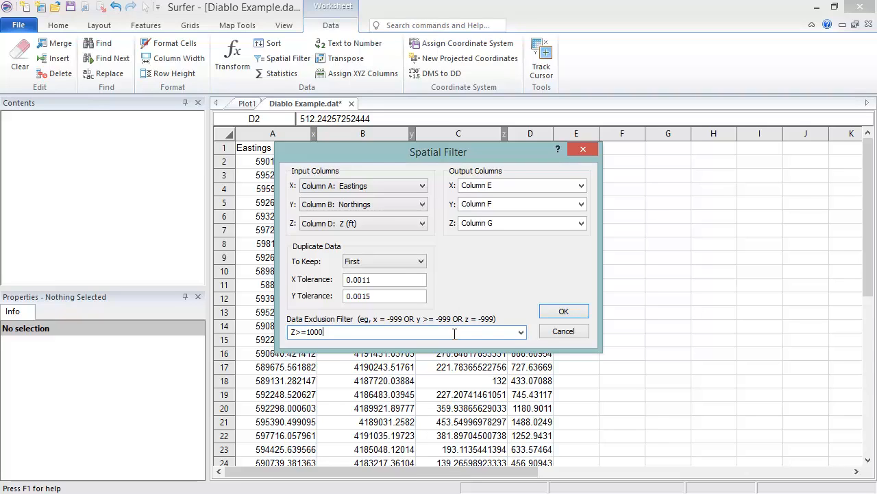
pyautogui.click(548, 315)
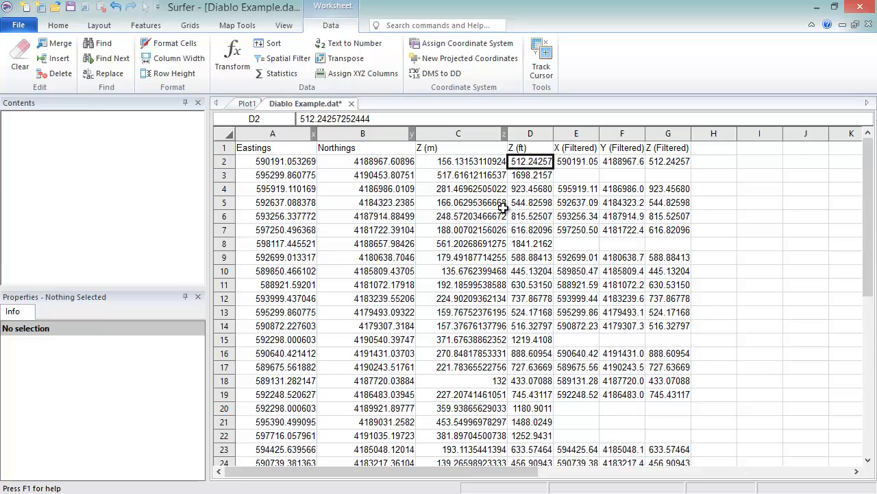
# Start Statistics on the Z (m) and Z (ft) columns and review the computable items, leaving Coefficient of variation out.
pyautogui.moveTo(479, 133); pyautogui.dragTo(517, 135)
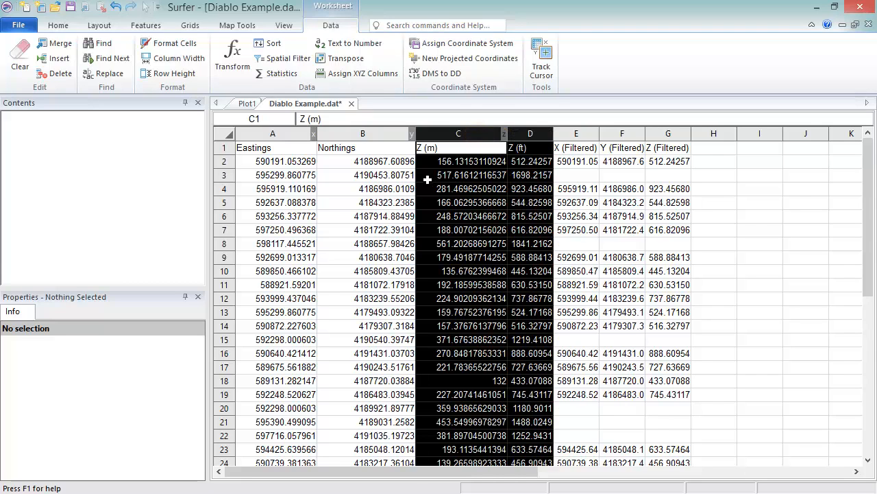
pyautogui.click(284, 76)
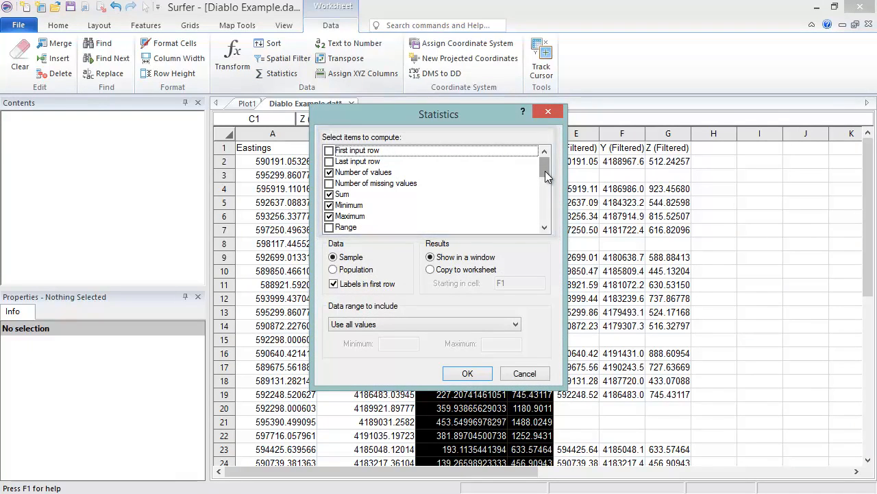
pyautogui.moveTo(546, 175); pyautogui.dragTo(544, 218)
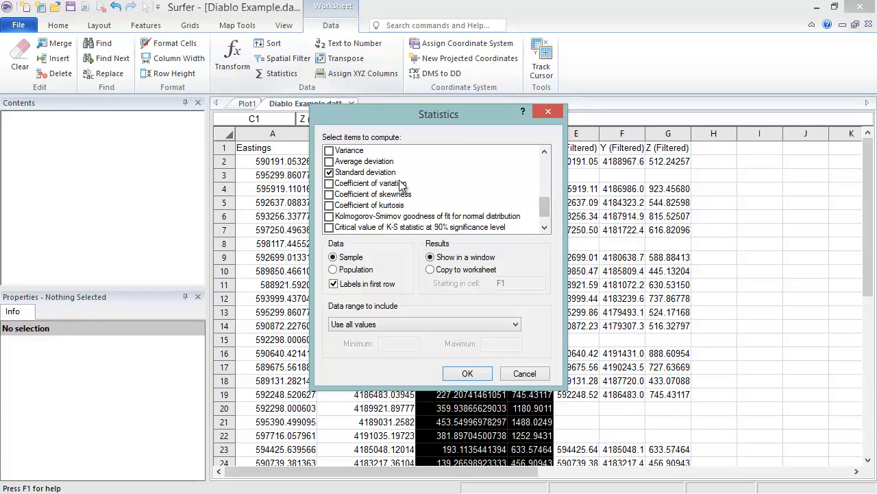
pyautogui.click(330, 183)
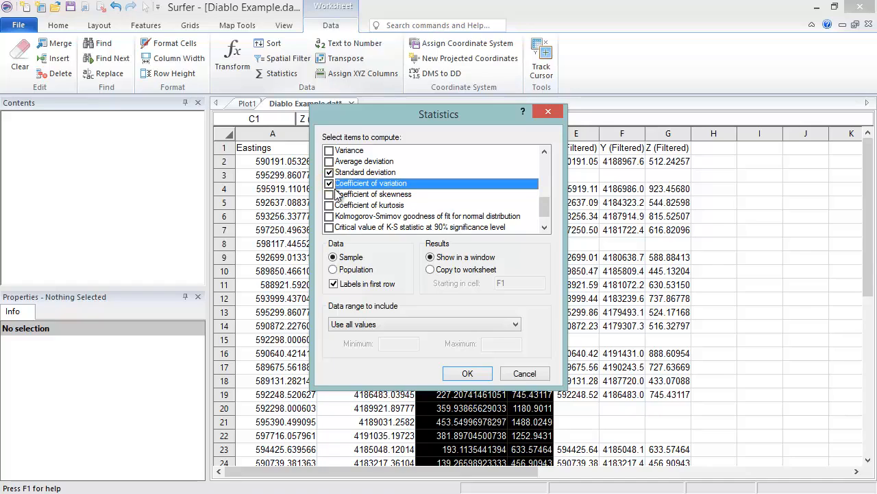
pyautogui.click(330, 184)
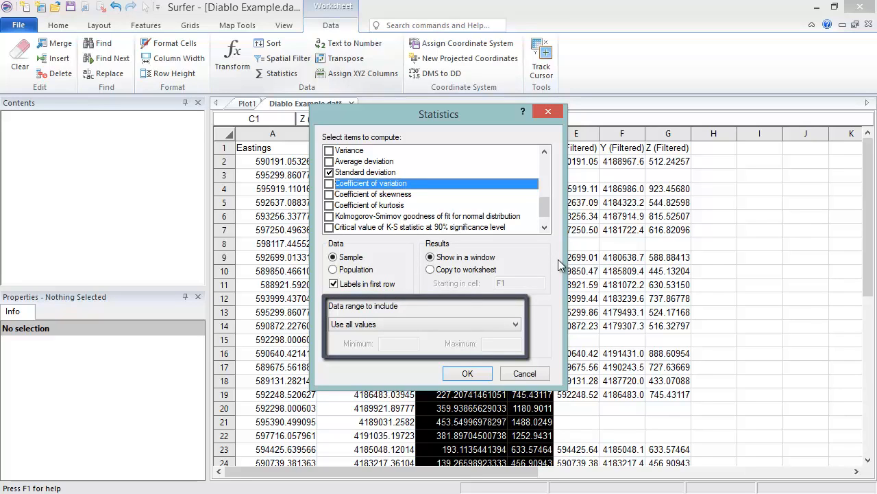
# Keep Use all values as the data range, compute the statistics, and review the Z (m) and Z (ft) results before closing them.
pyautogui.click(516, 324)
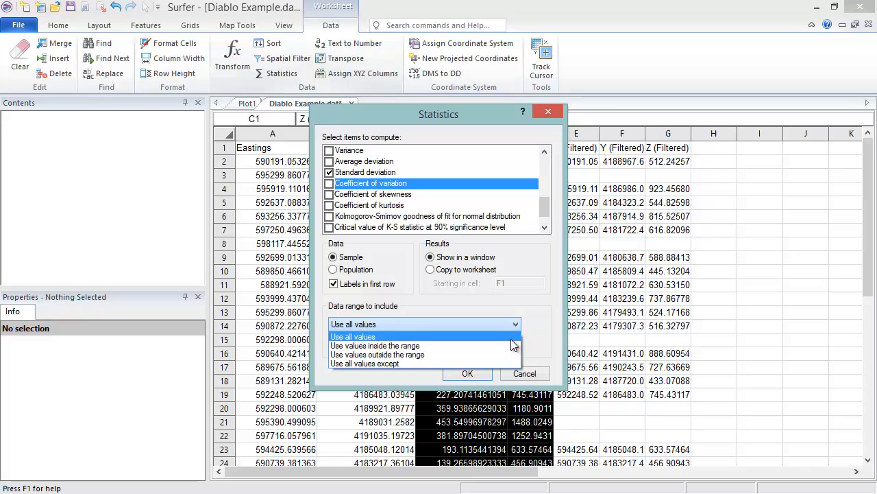
pyautogui.click(511, 338)
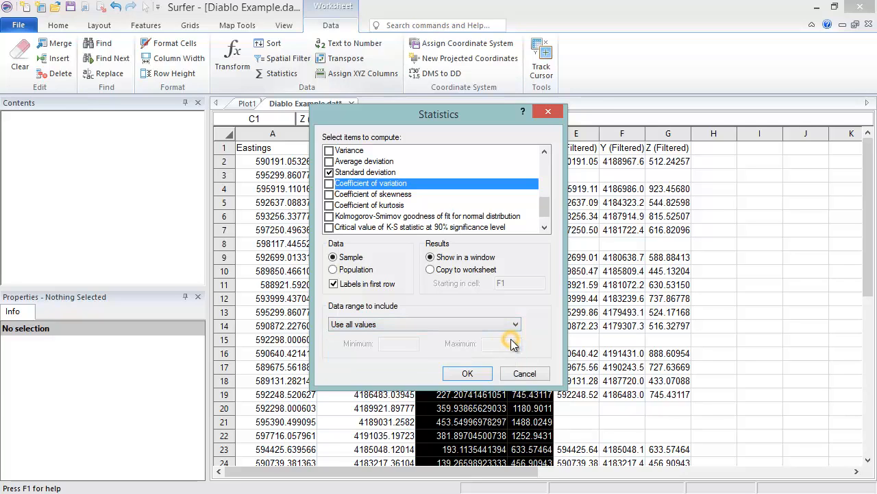
pyautogui.click(484, 375)
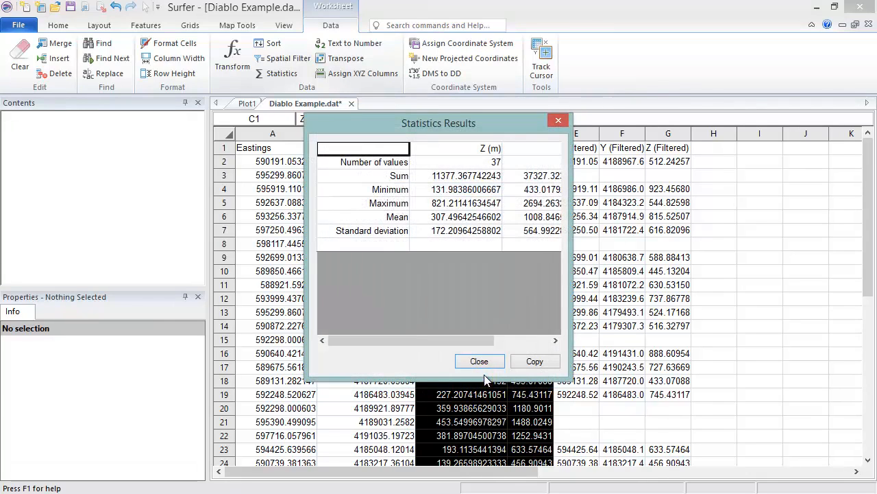
pyautogui.click(556, 340)
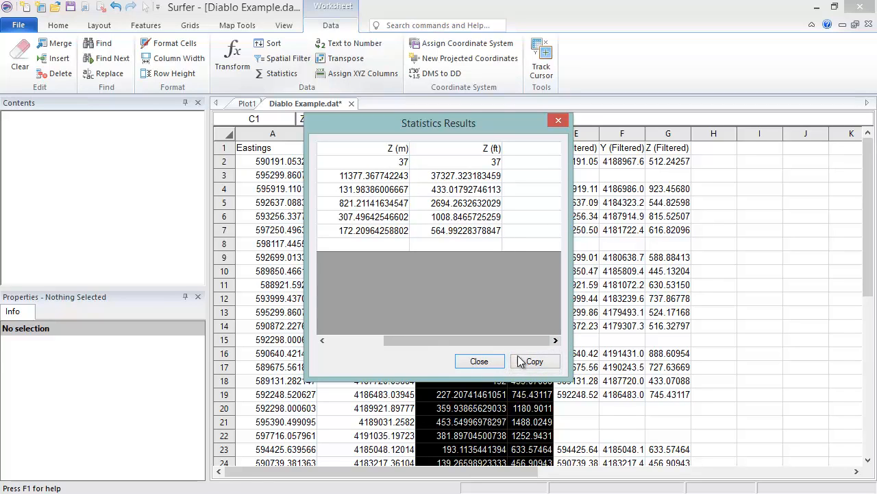
pyautogui.click(500, 366)
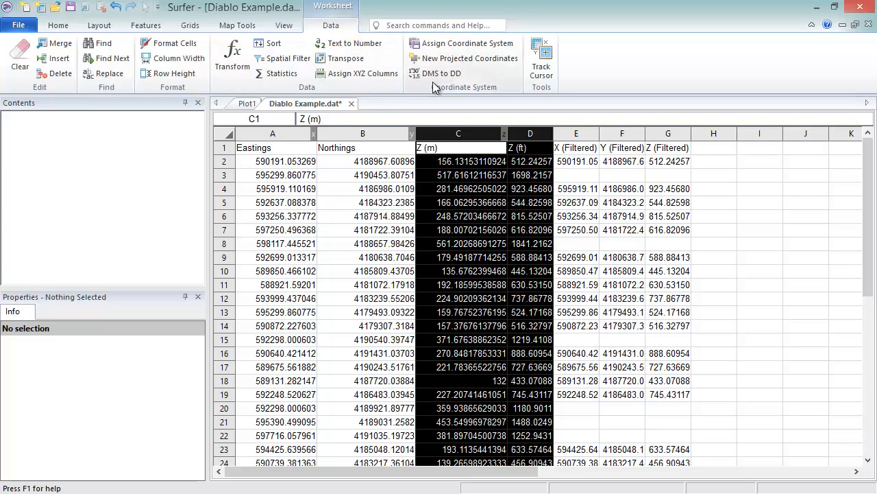
# Start New Projected Coordinates with Column A: Eastings as source X and Column B: Northings as source Y.
pyautogui.click(508, 59)
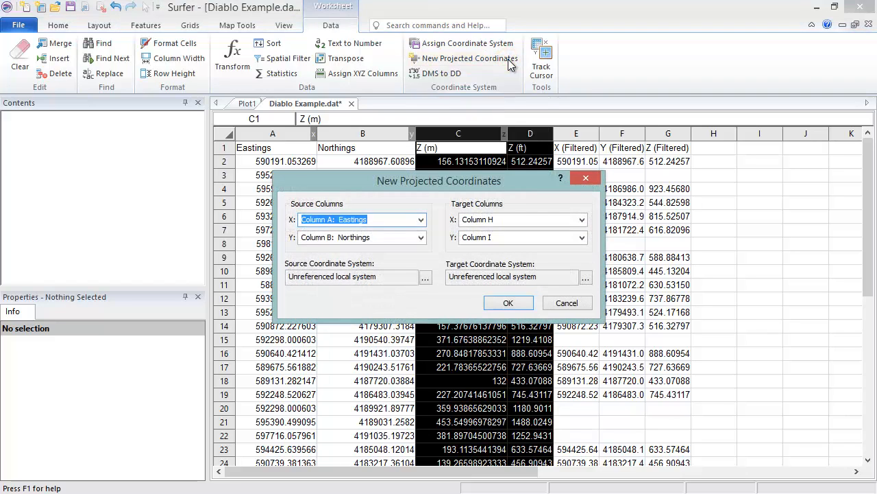
pyautogui.click(421, 219)
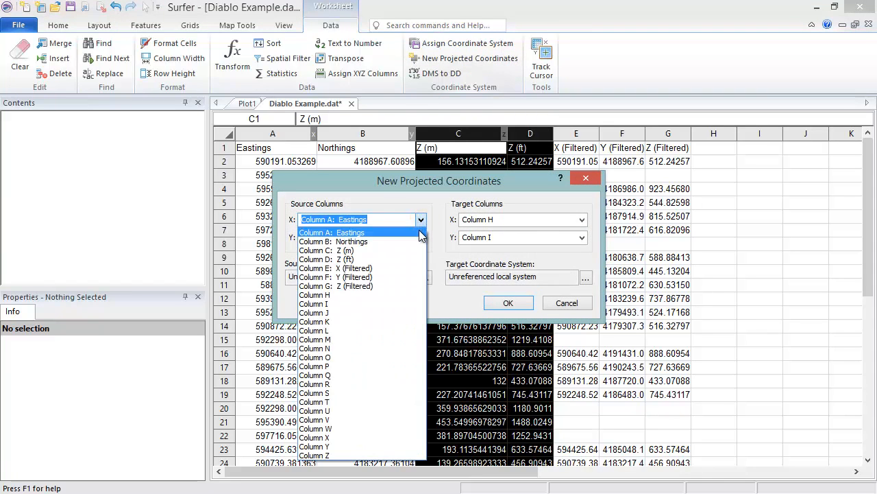
pyautogui.click(420, 235)
pyautogui.click(421, 238)
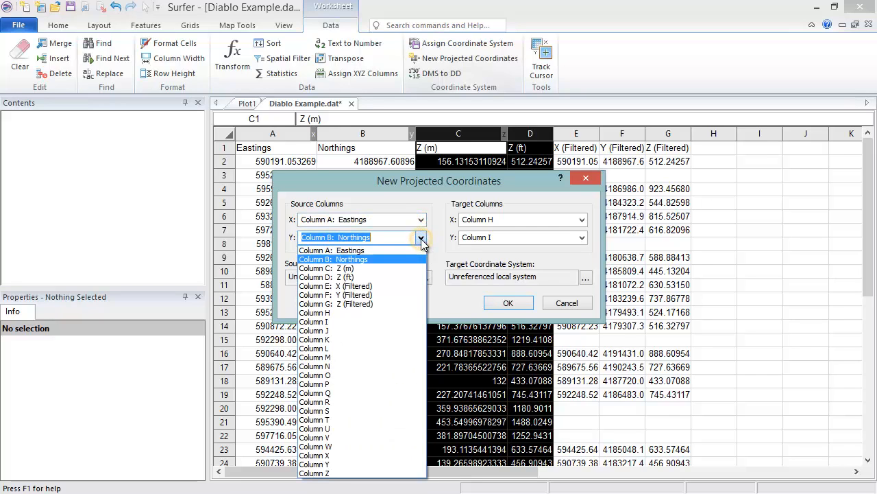
pyautogui.click(421, 262)
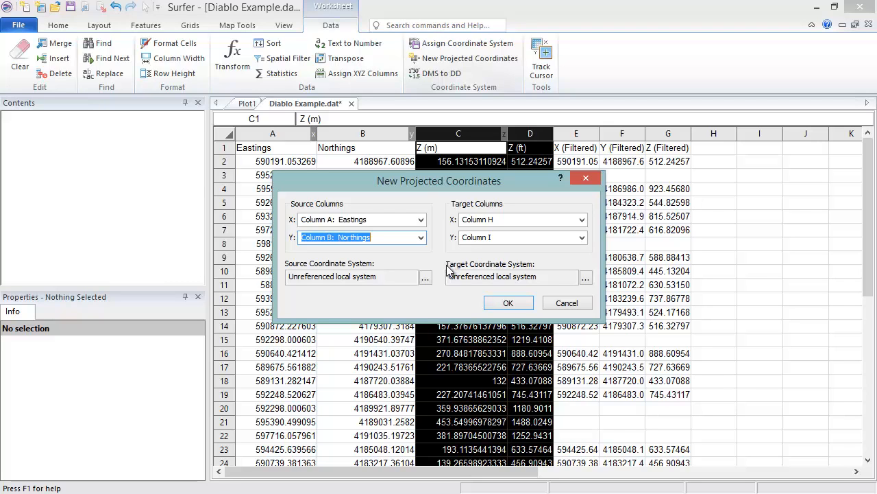
# Set the source coordinate system to the predefined projected system WGS84 UTM zone 10N.
pyautogui.click(426, 277)
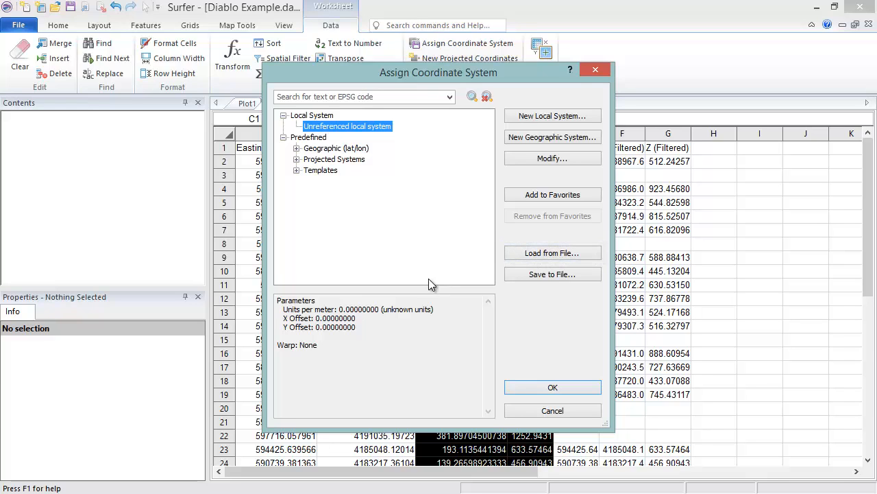
pyautogui.click(296, 159)
pyautogui.click(309, 203)
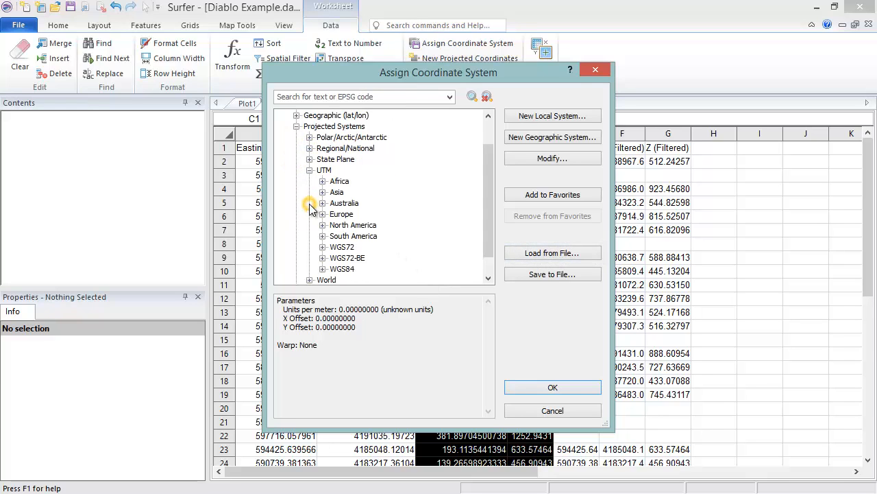
pyautogui.click(323, 269)
pyautogui.moveTo(484, 149); pyautogui.dragTo(485, 158)
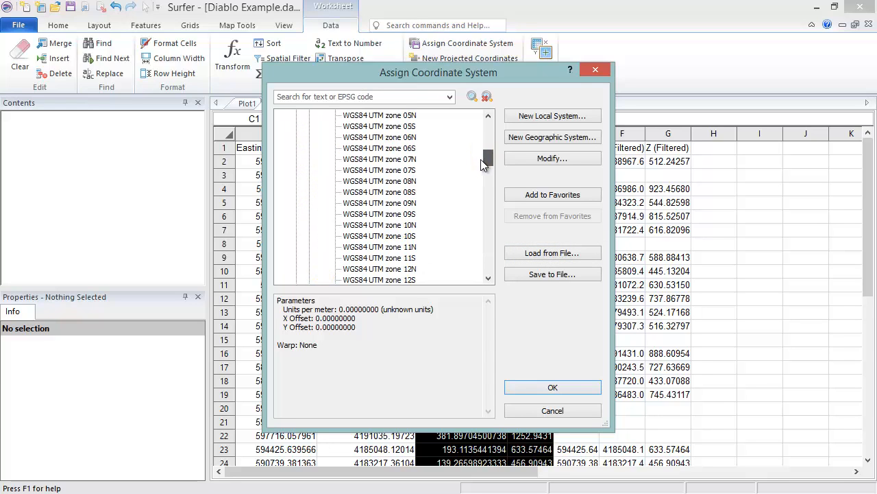
pyautogui.click(410, 227)
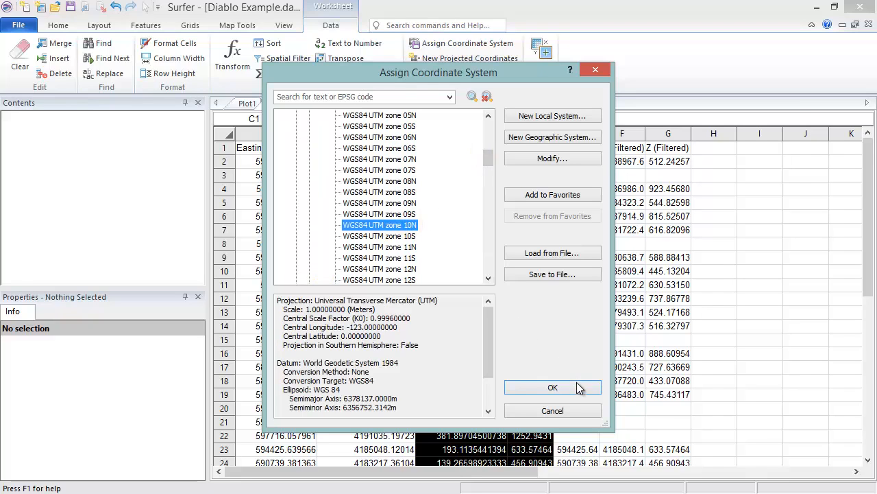
pyautogui.click(576, 388)
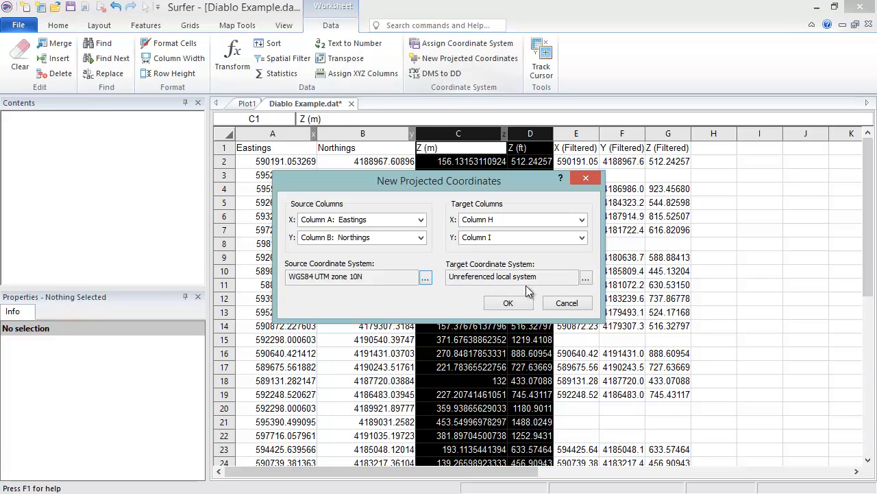
# Set the target coordinate system to State Plane 1983 - California III (Feet) and project the coordinates into columns H and I.
pyautogui.click(586, 277)
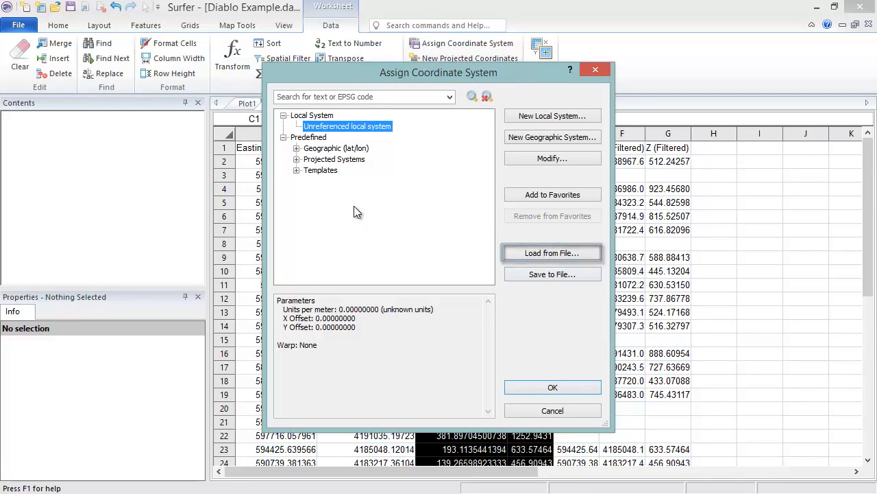
pyautogui.click(296, 159)
pyautogui.click(308, 191)
pyautogui.click(322, 214)
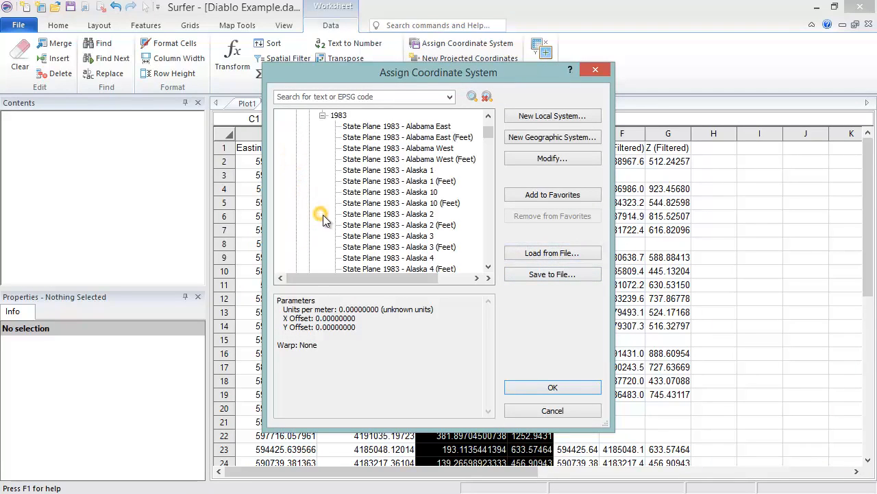
pyautogui.moveTo(486, 136); pyautogui.dragTo(487, 147)
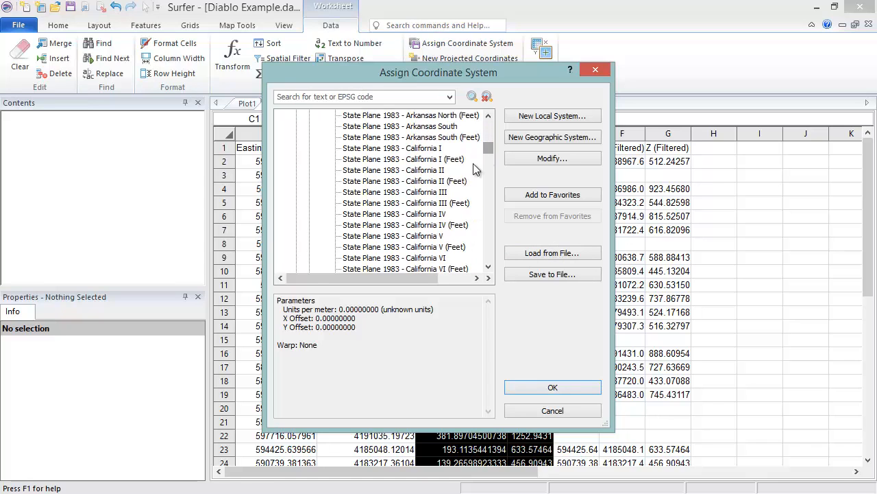
pyautogui.click(463, 204)
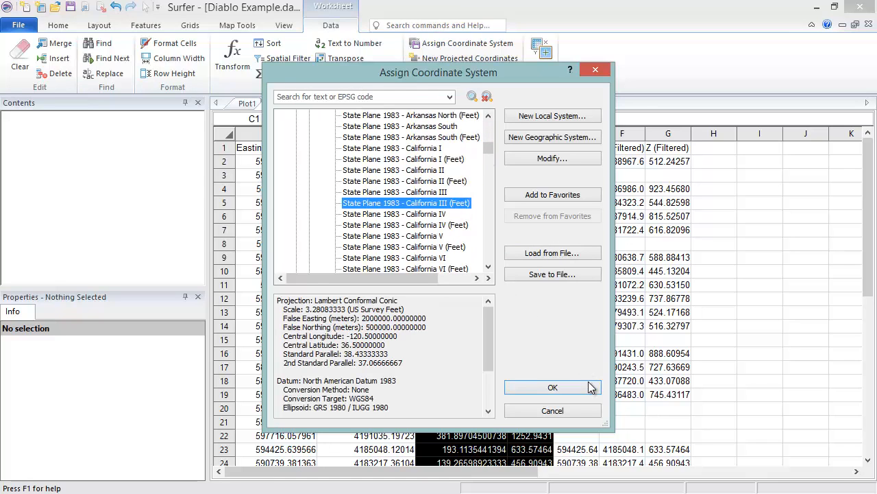
pyautogui.click(552, 388)
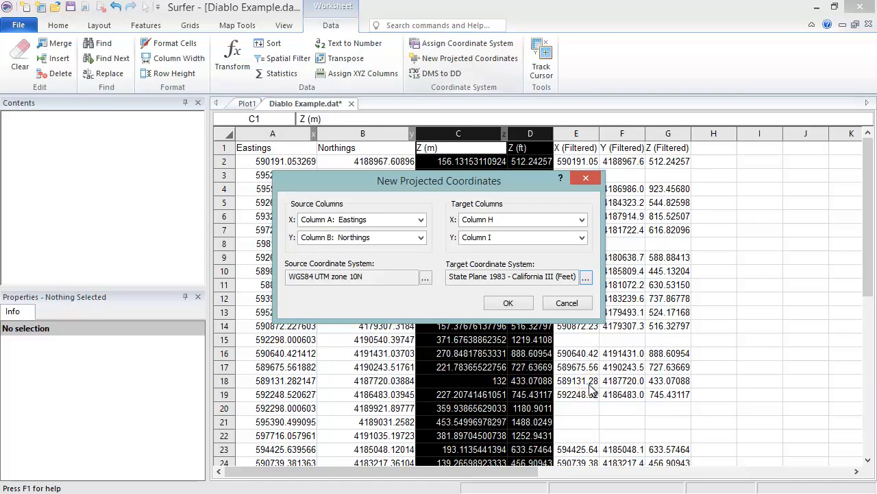
pyautogui.click(529, 304)
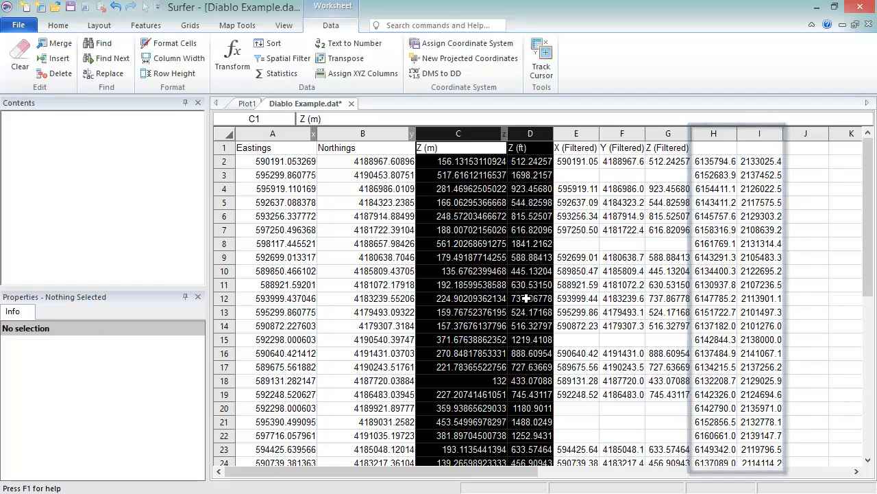
# Enter the headers "Easting (ft)" in H1 and "Northing (ft)" in I1 above the projected coordinates.
pyautogui.click(732, 150)
pyautogui.write('Easting(ft)')
pyautogui.press('Tab')
pyautogui.write('Northing (ft)')
pyautogui.press('Return')
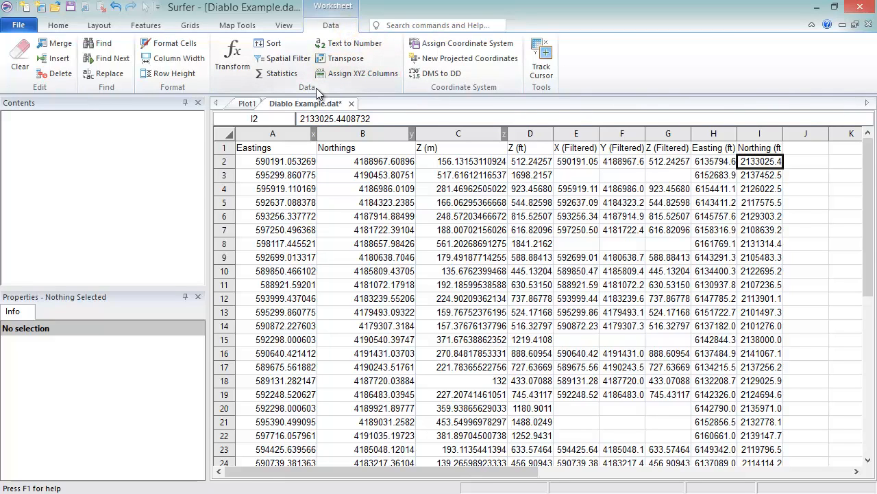
# Assign Column H: Easting (ft) as X, Column I: Northing (ft) as Y and Column D: Z (ft) as Z for the worksheet.
pyautogui.click(385, 77)
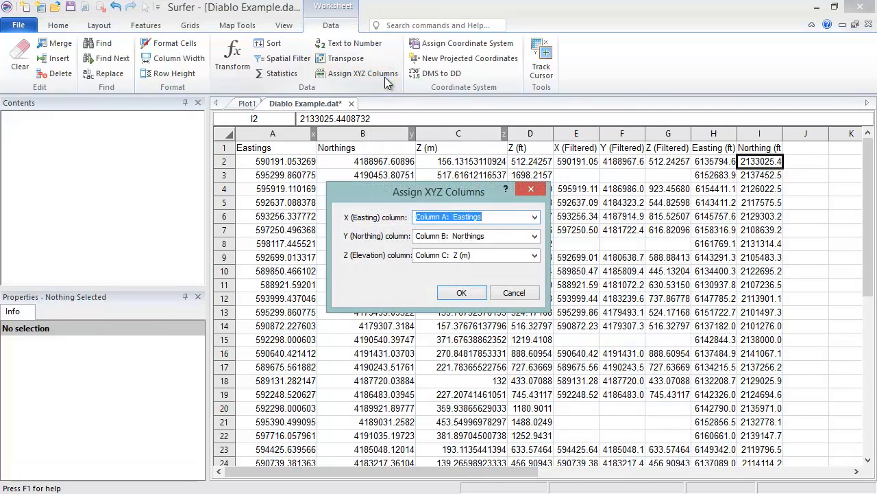
pyautogui.click(535, 216)
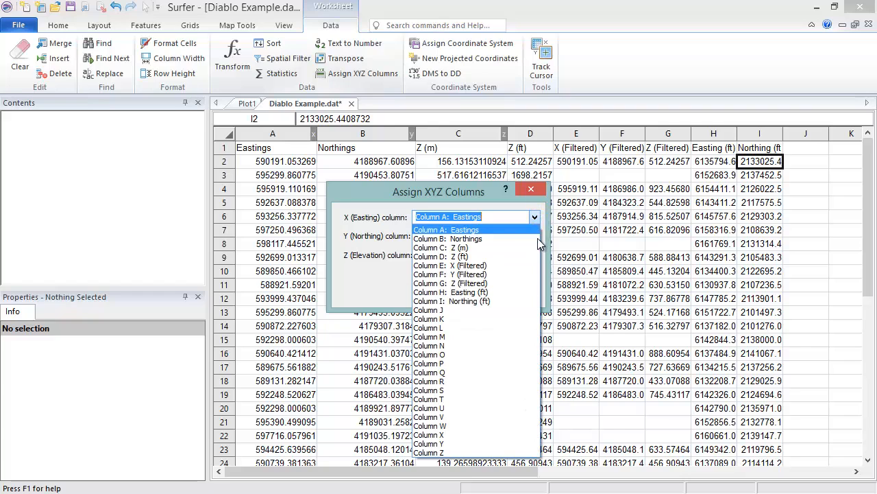
pyautogui.click(527, 292)
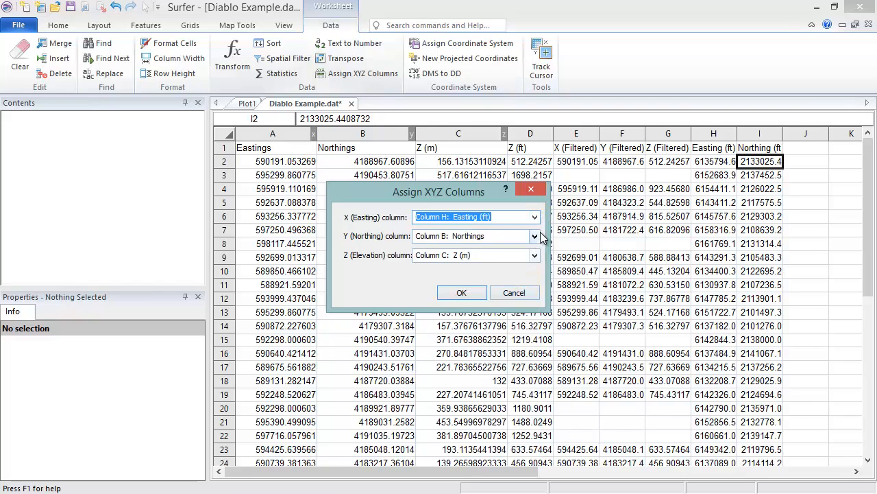
pyautogui.click(535, 236)
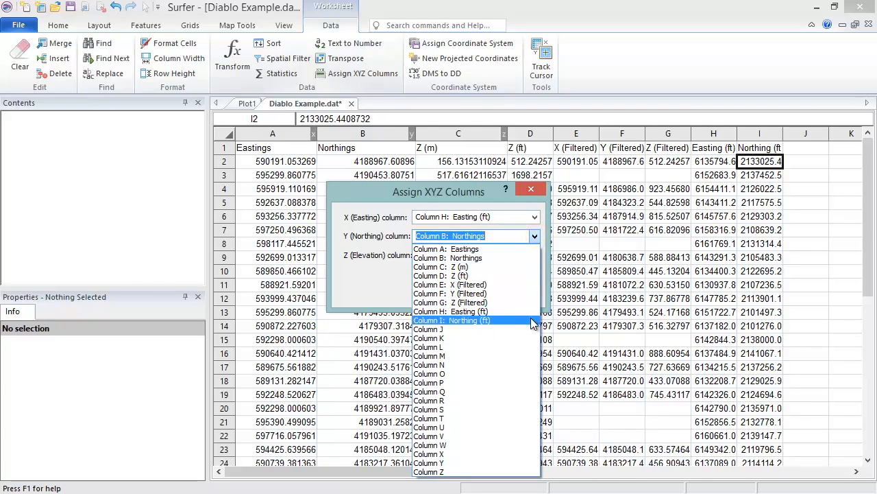
pyautogui.click(530, 319)
pyautogui.click(536, 255)
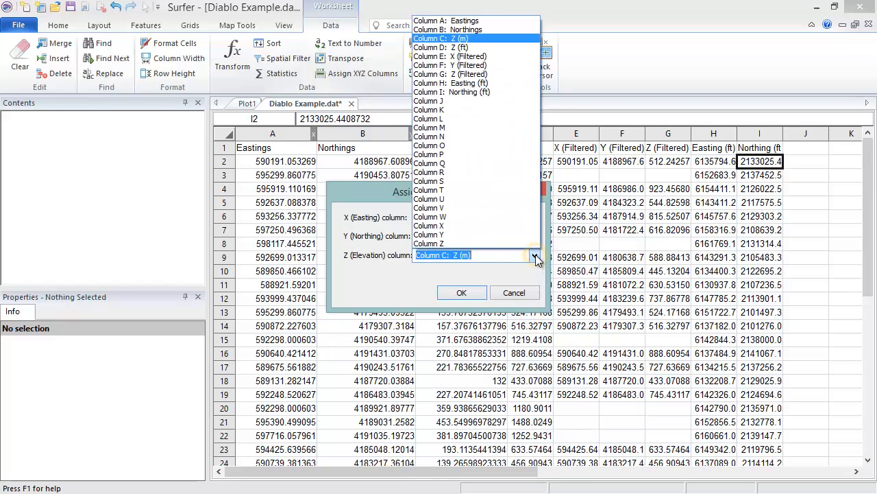
pyautogui.click(528, 53)
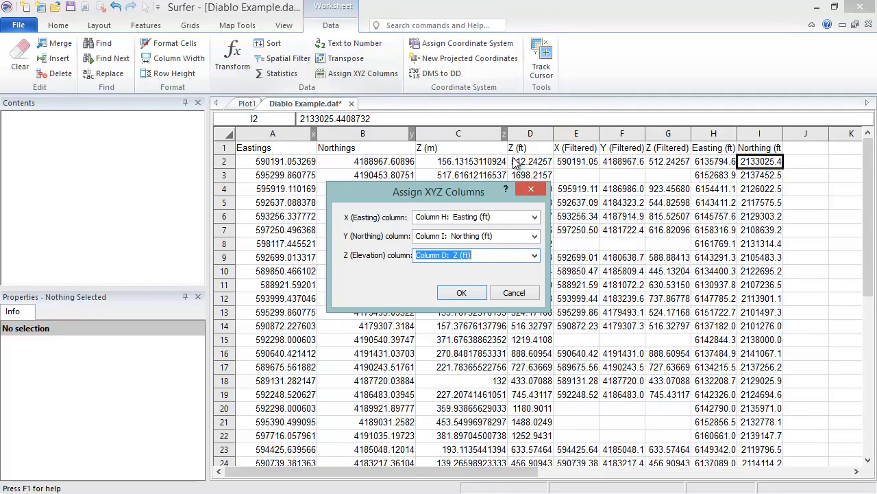
pyautogui.click(472, 293)
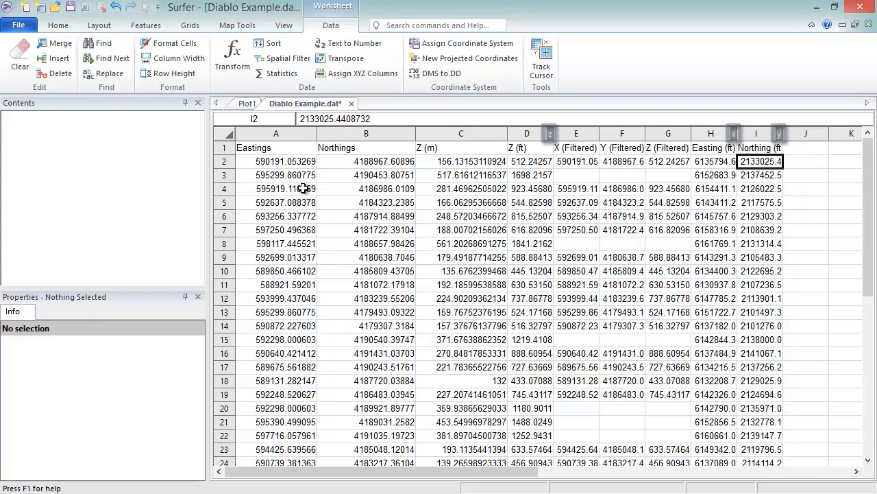
# Create a post map in the plot from the open Diablo Example.dat worksheet and select its post layer.
pyautogui.click(249, 104)
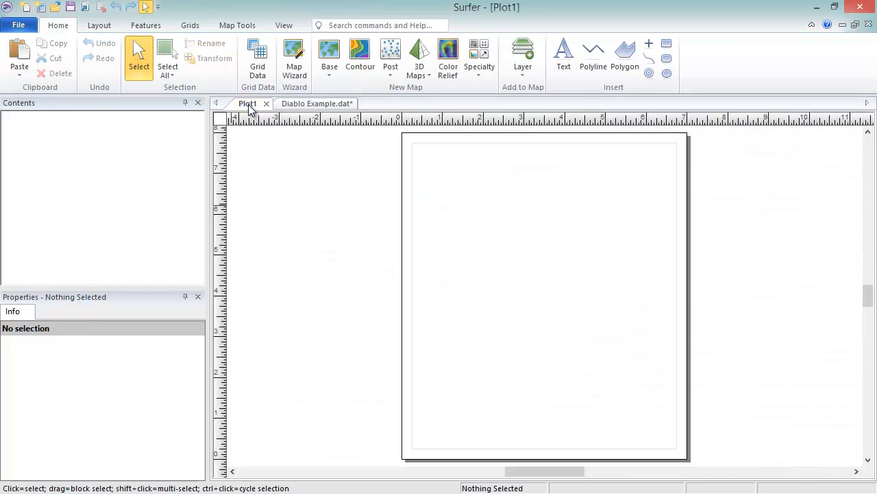
pyautogui.click(392, 75)
pyautogui.click(424, 91)
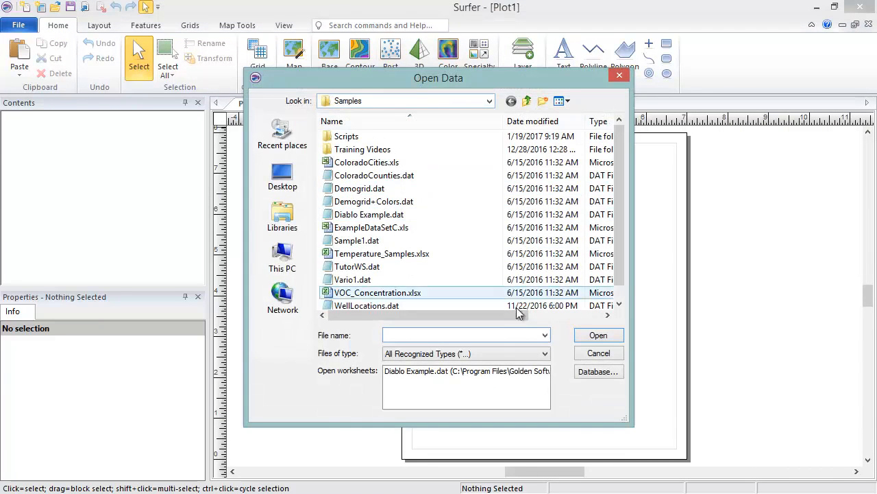
pyautogui.click(525, 374)
pyautogui.click(621, 336)
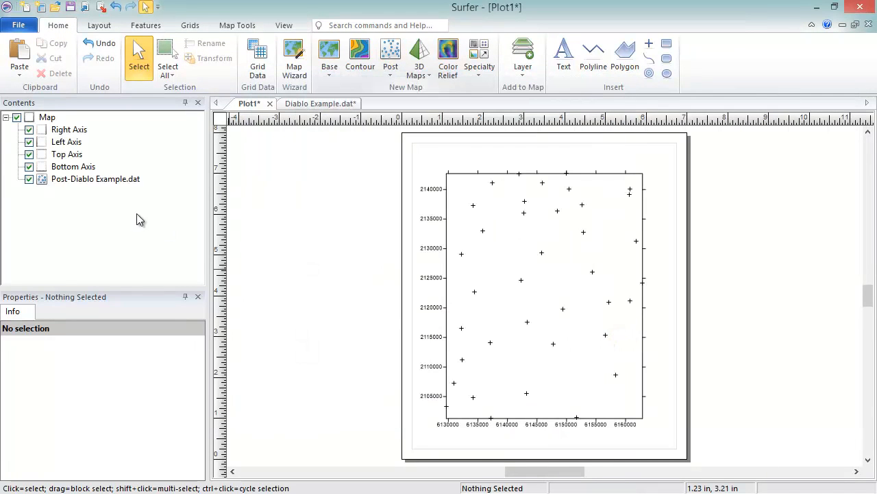
pyautogui.click(43, 179)
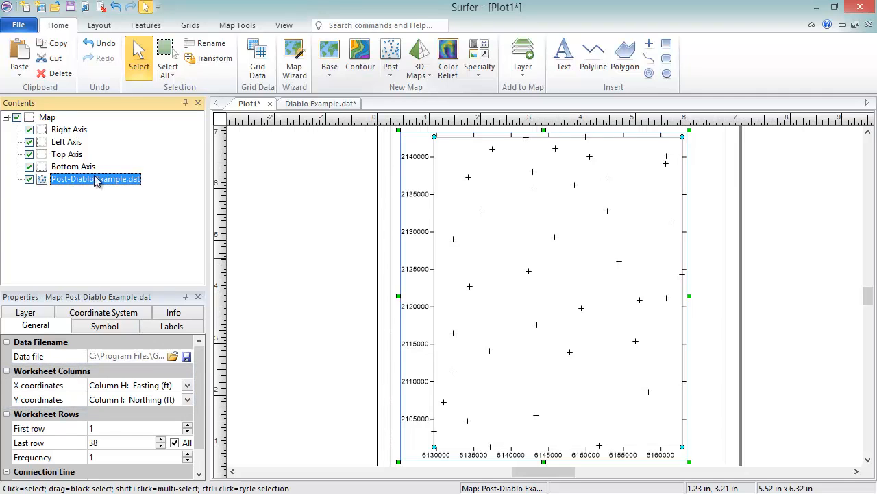
# Turn on Track Cursor for the Diablo Example.dat worksheet and tile the worksheet and plot windows vertically.
pyautogui.click(321, 104)
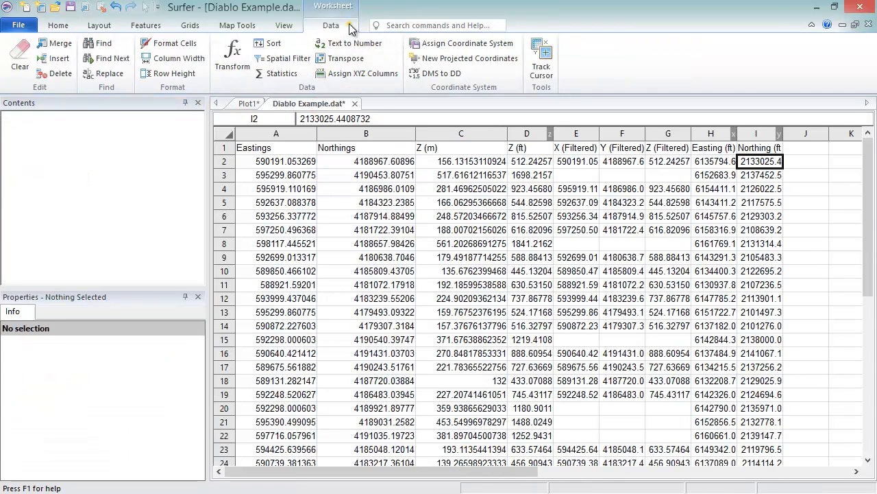
pyautogui.click(553, 64)
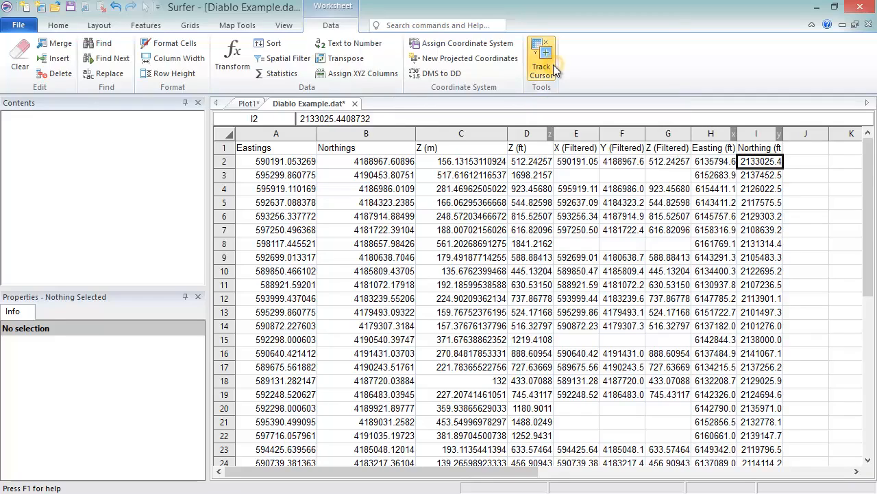
pyautogui.click(288, 25)
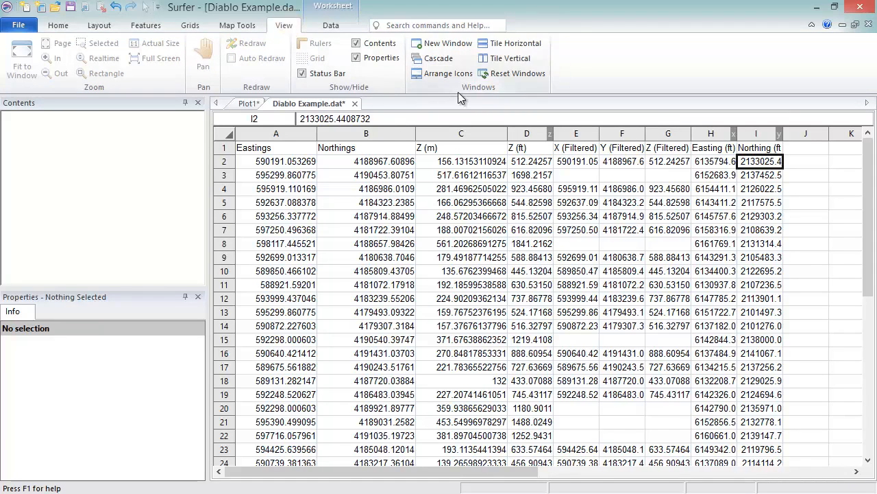
pyautogui.click(531, 61)
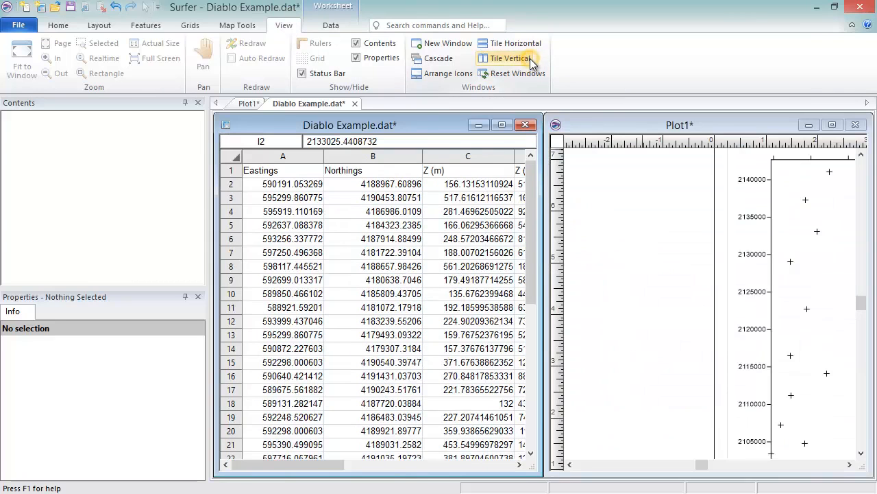
# Pick several posted points on the map to locate their worksheet rows, and select worksheet row 8 to locate its point on the map.
pyautogui.click(827, 308)
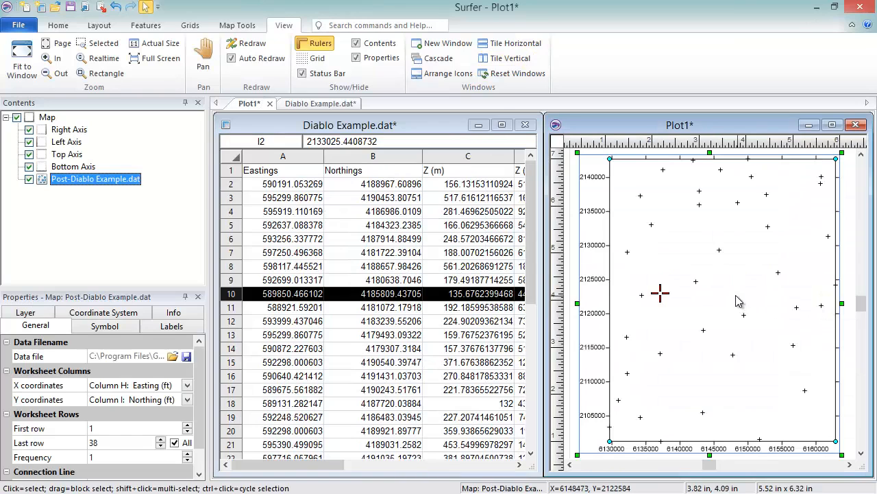
pyautogui.click(697, 282)
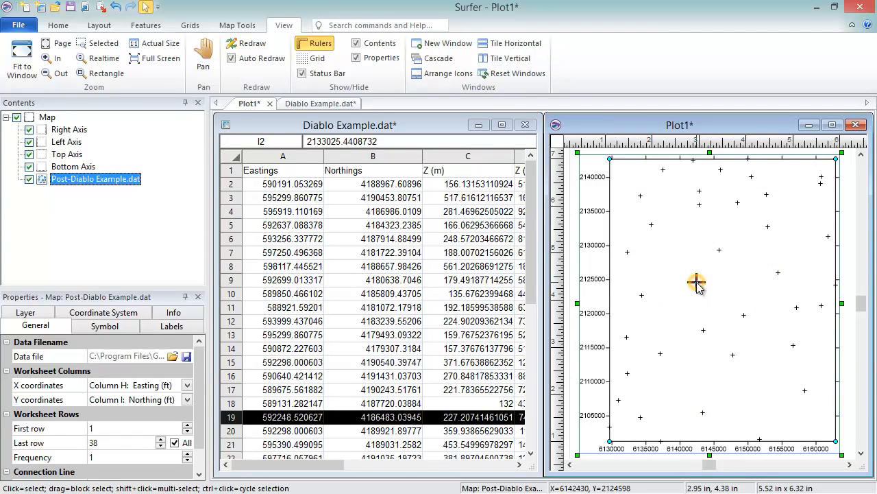
pyautogui.click(719, 250)
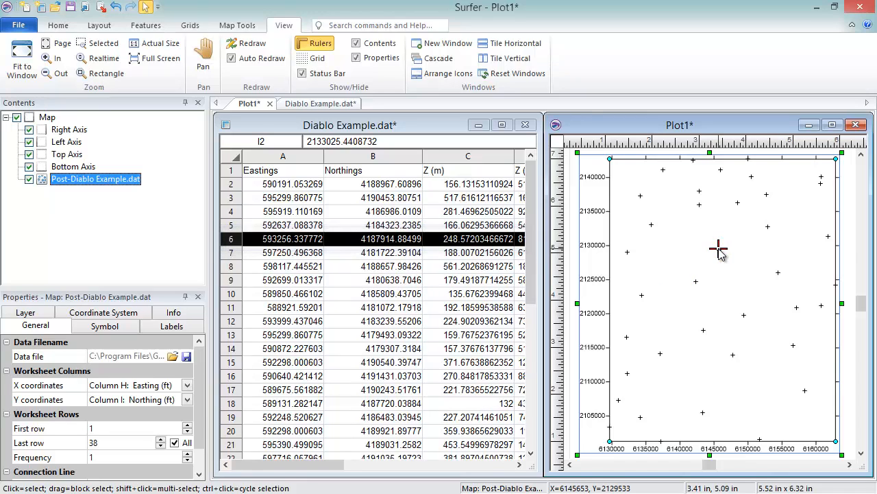
pyautogui.click(238, 268)
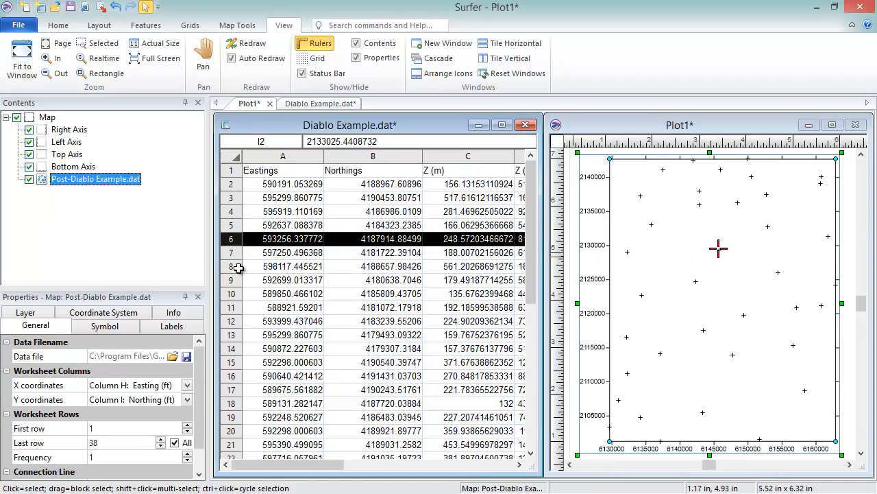
pyautogui.click(238, 267)
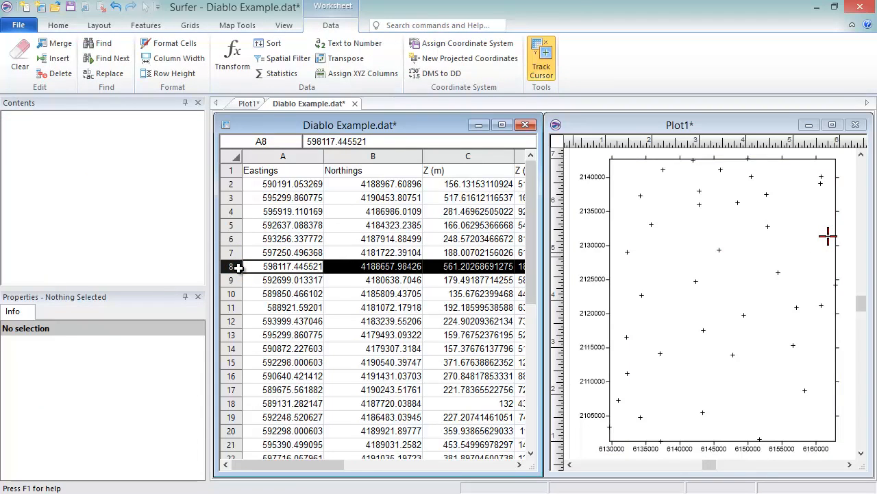
# Maximize the worksheet window and save the worksheet as Diablo Example_2.xlsx in XLSX Excel 2007 Spreadsheet format.
pyautogui.click(505, 126)
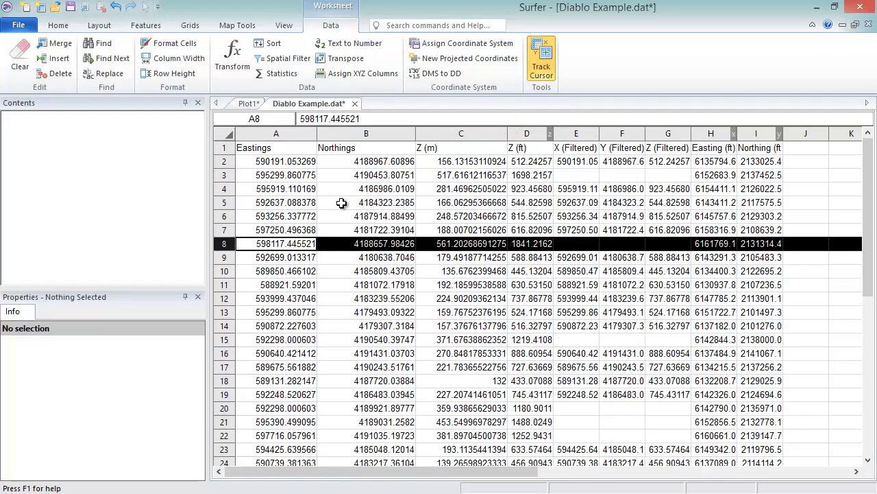
pyautogui.click(19, 25)
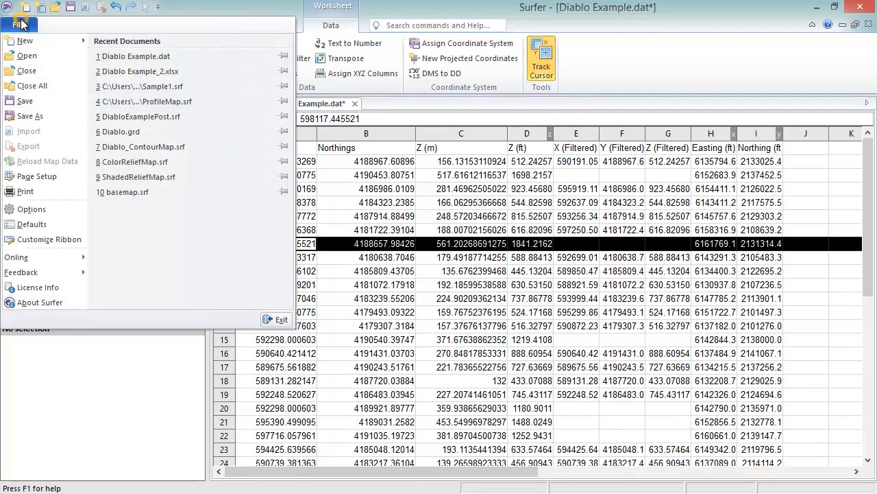
pyautogui.click(56, 115)
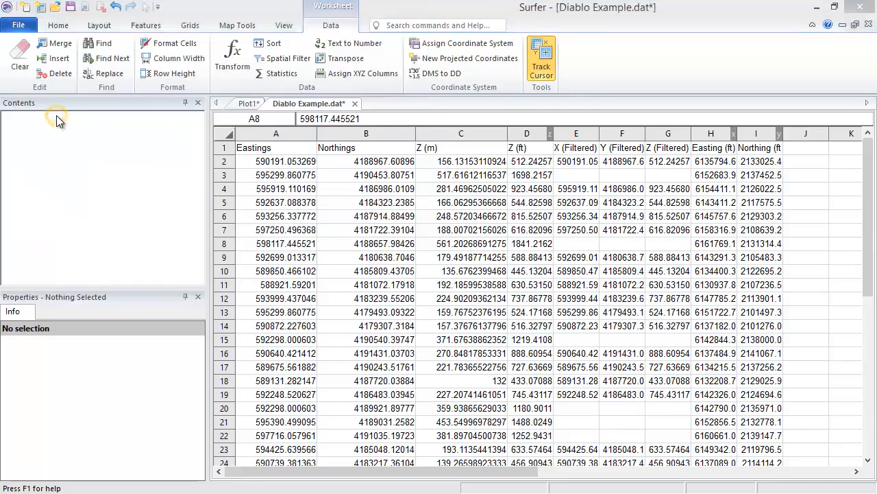
pyautogui.click(148, 257)
pyautogui.write('_2.dat')
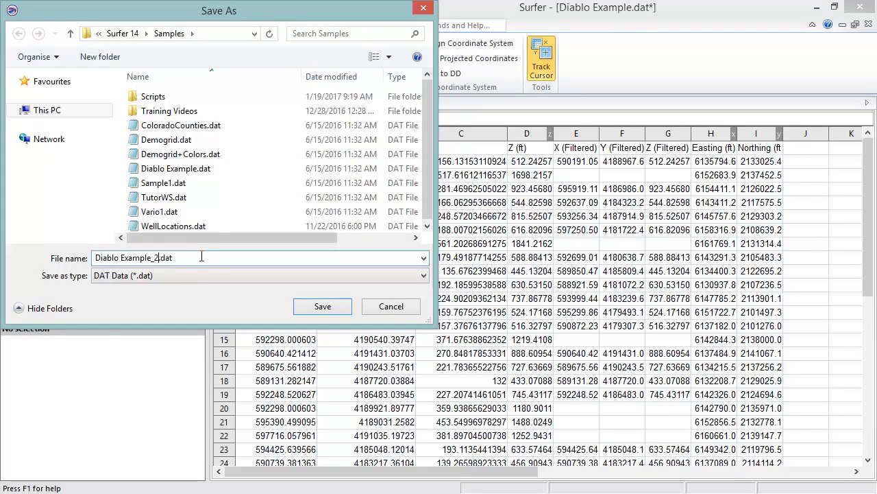
pyautogui.click(215, 275)
pyautogui.click(224, 371)
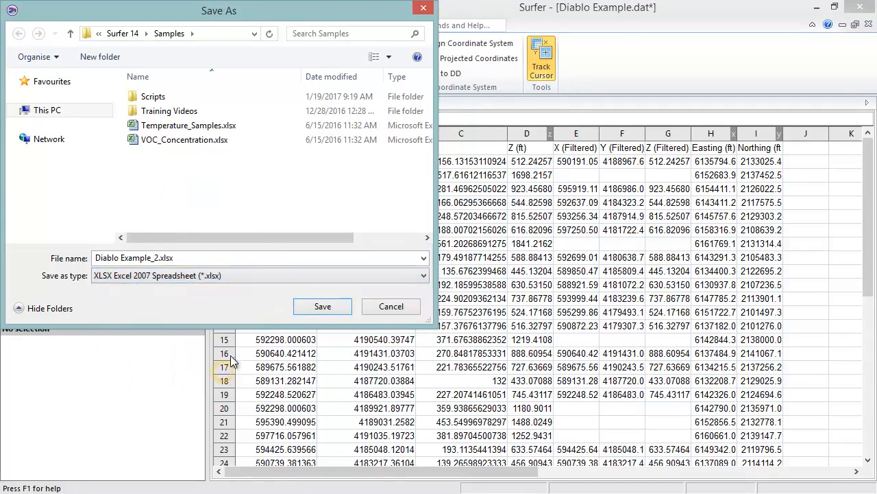
pyautogui.click(320, 307)
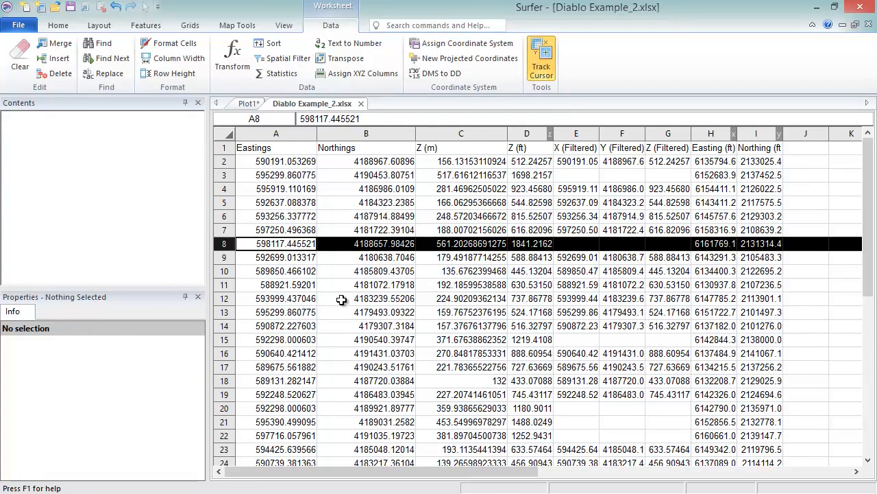